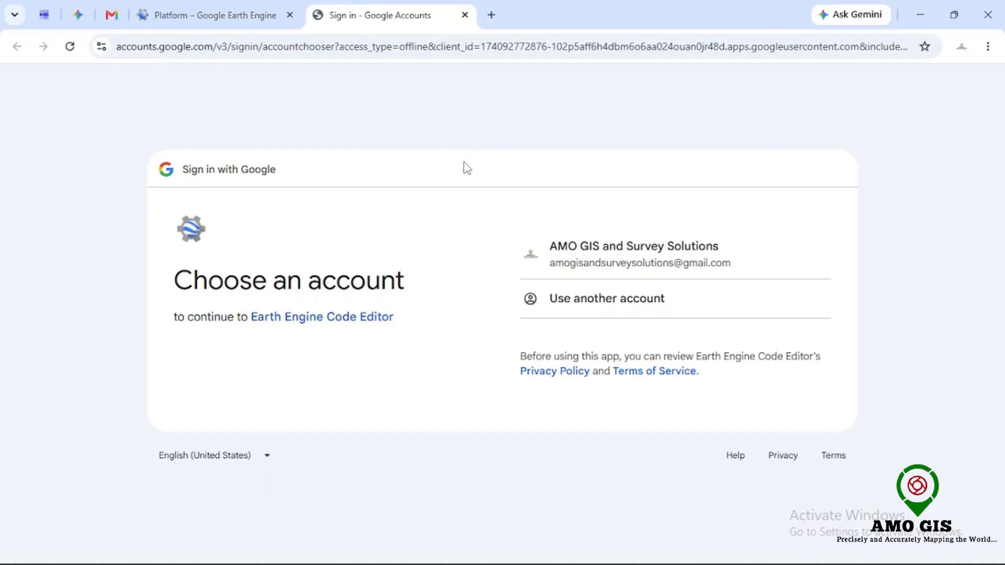
# Step: Sign in with the listed Google account and choose to register a new Earth Engine project
pyautogui.click(625, 265)
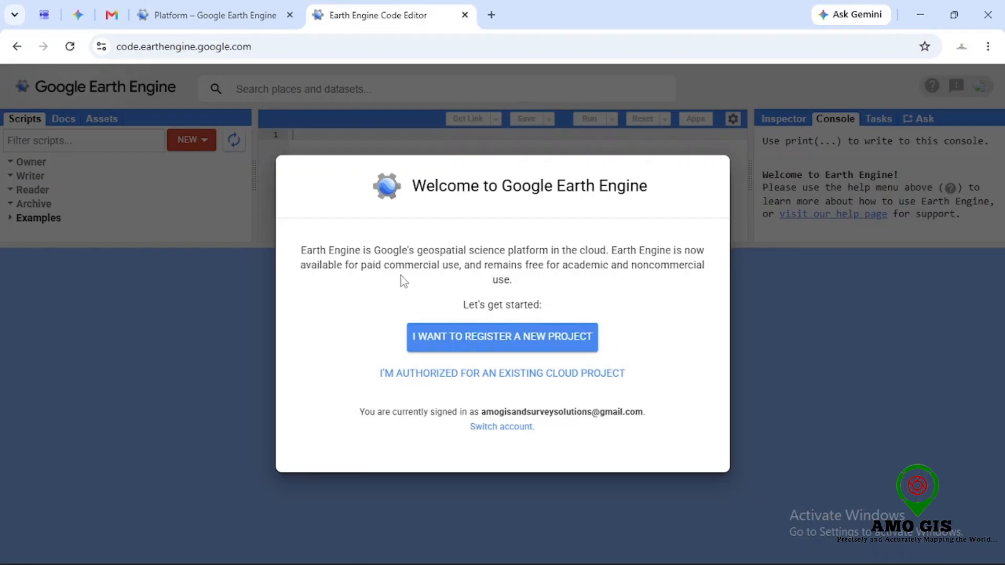
pyautogui.click(487, 340)
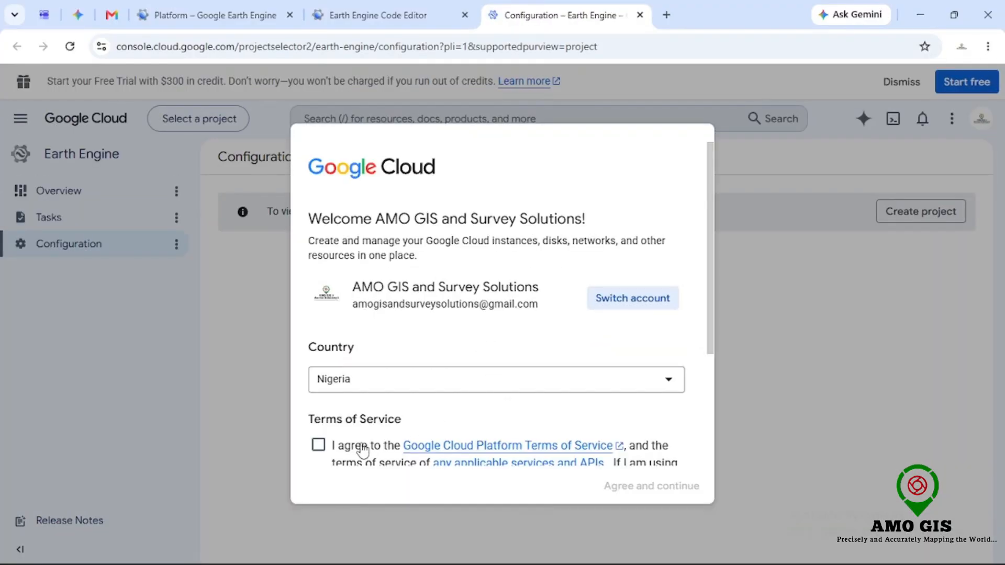
# Step: Accept the Google Cloud terms of service, opt into periodic email updates, and continue
pyautogui.scroll(-1, 710, 314)
pyautogui.scroll(-3, 712, 366)
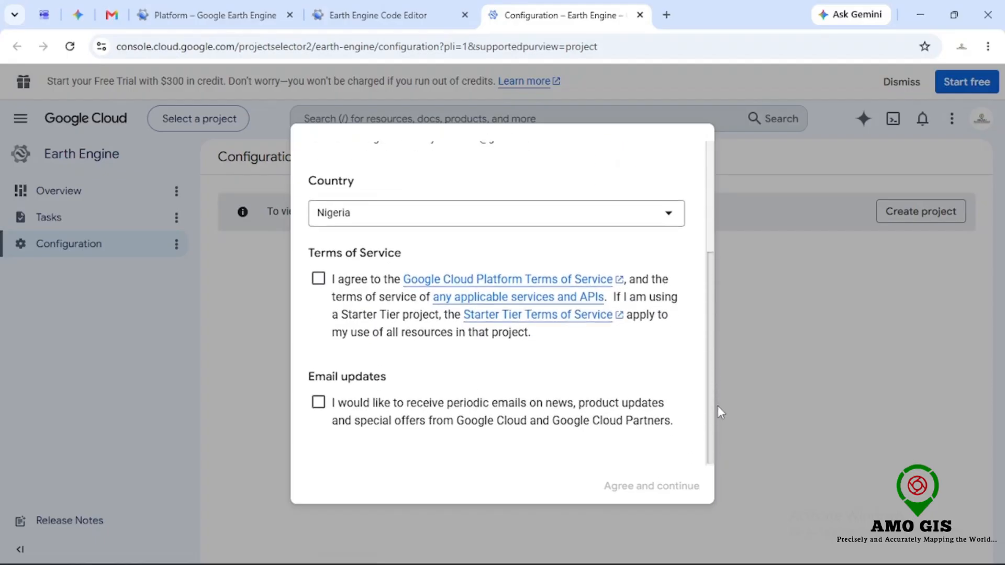
pyautogui.click(319, 277)
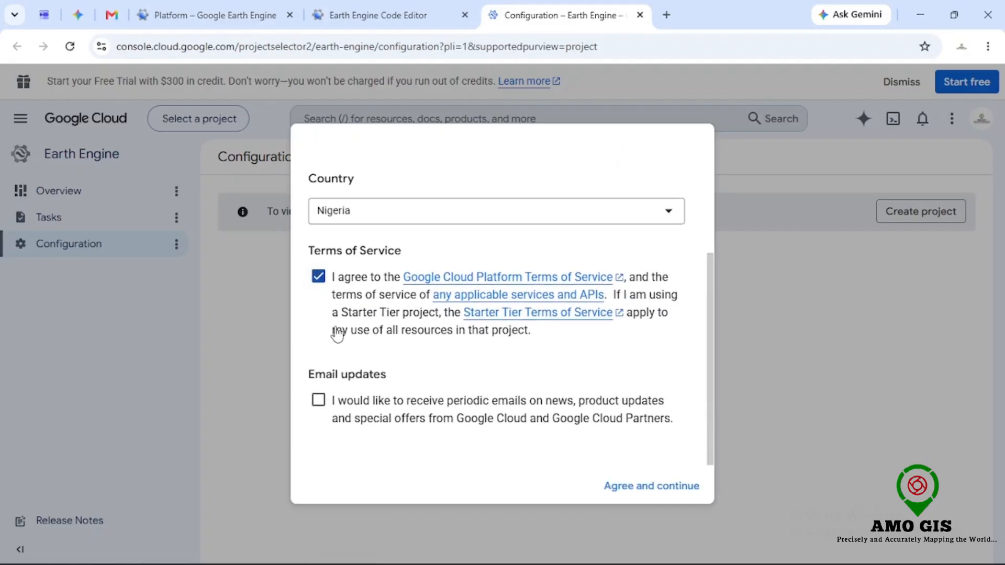
pyautogui.click(318, 401)
pyautogui.click(626, 486)
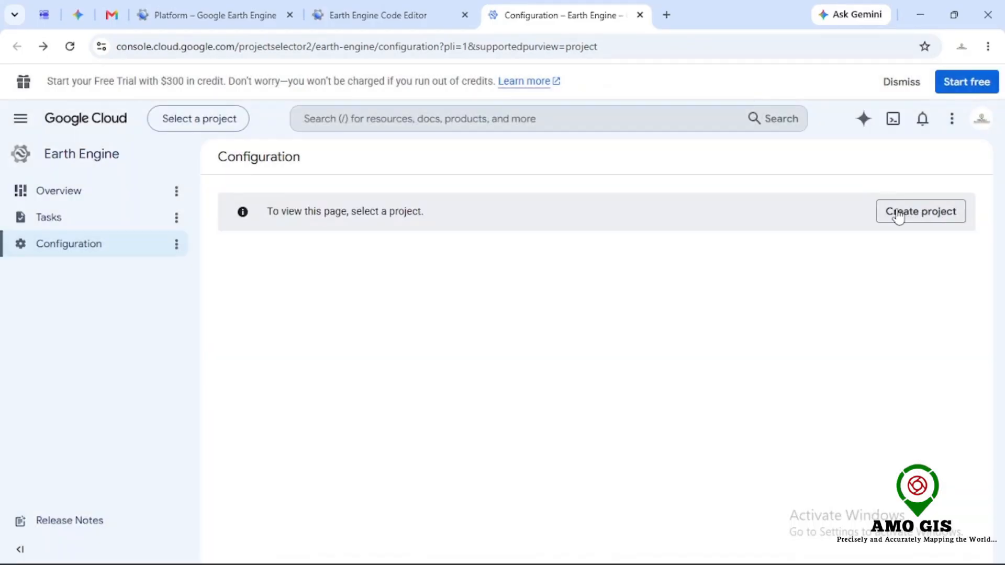
# Step: Start a new Cloud project and name it EARTH ENGINE LEARNING
pyautogui.click(898, 214)
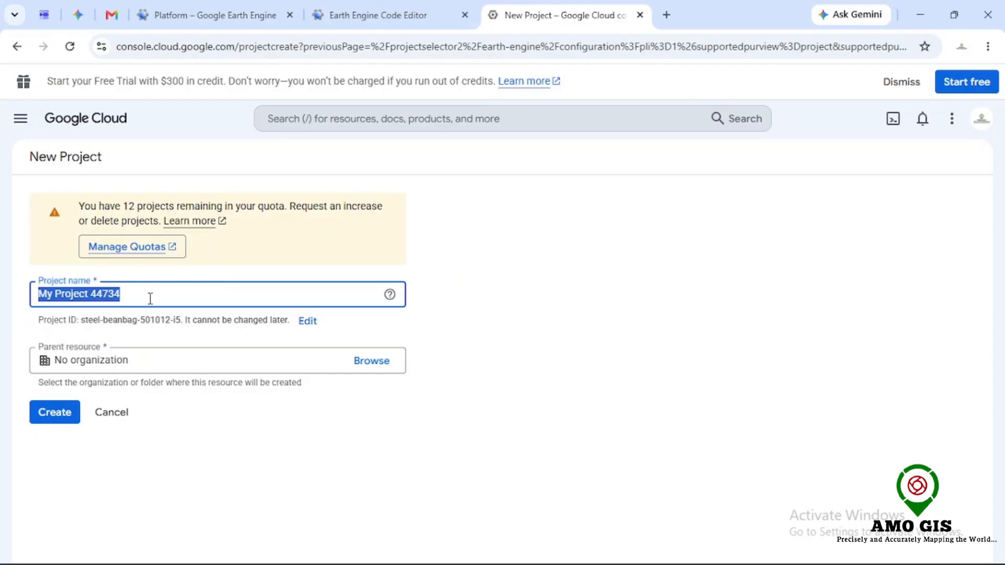
pyautogui.write('e')
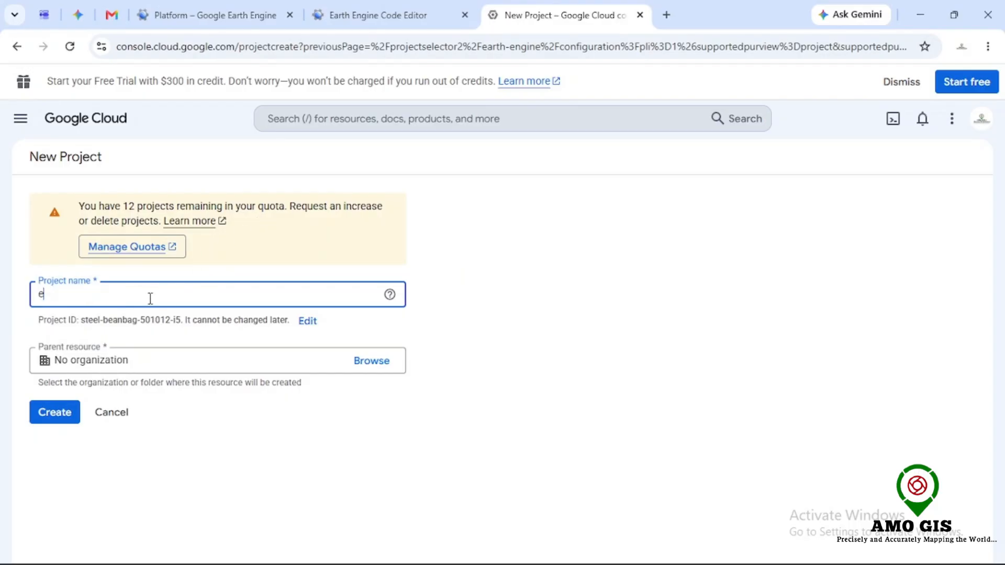
pyautogui.press('BackSpace')
pyautogui.write('EAT')
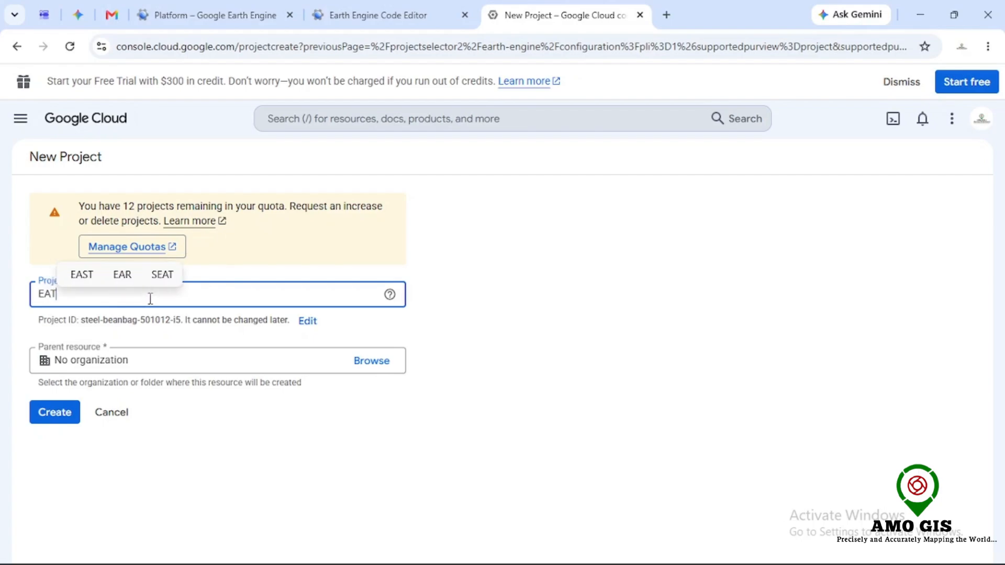
pyautogui.press('BackSpace')
pyautogui.write('R')
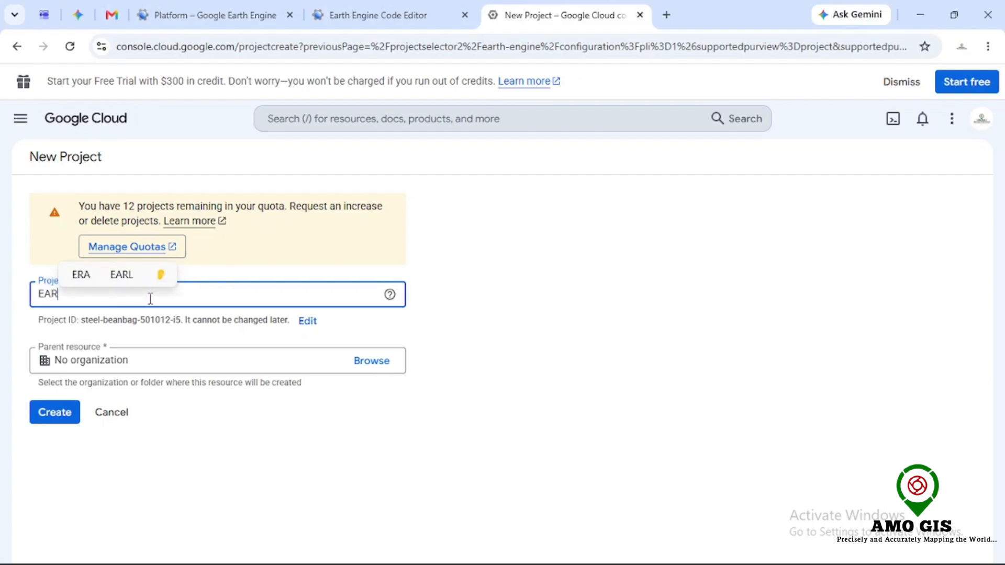
pyautogui.write('H')
pyautogui.press('BackSpace')
pyautogui.write('TH ENGIE')
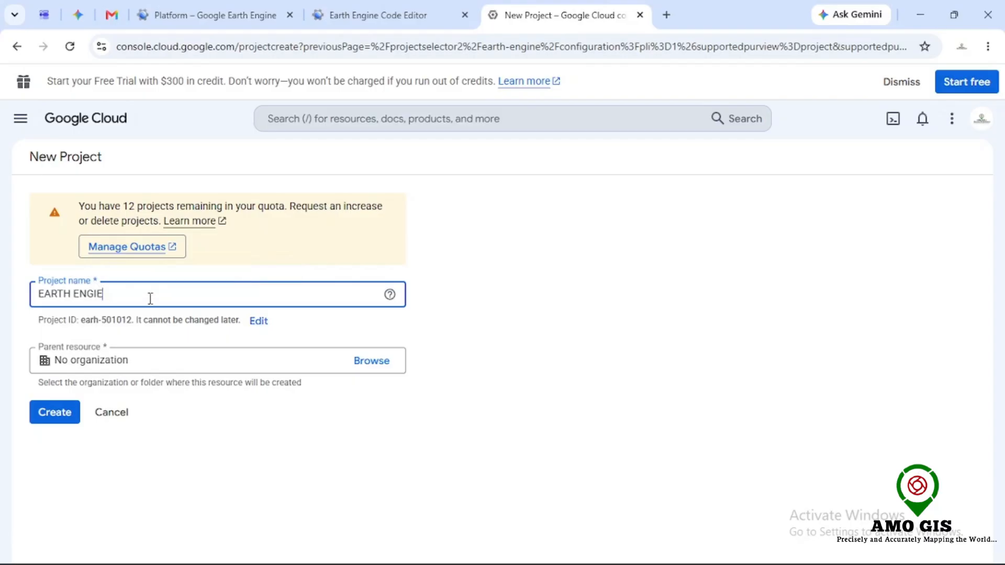
pyautogui.press('BackSpace')
pyautogui.write('NE LEA')
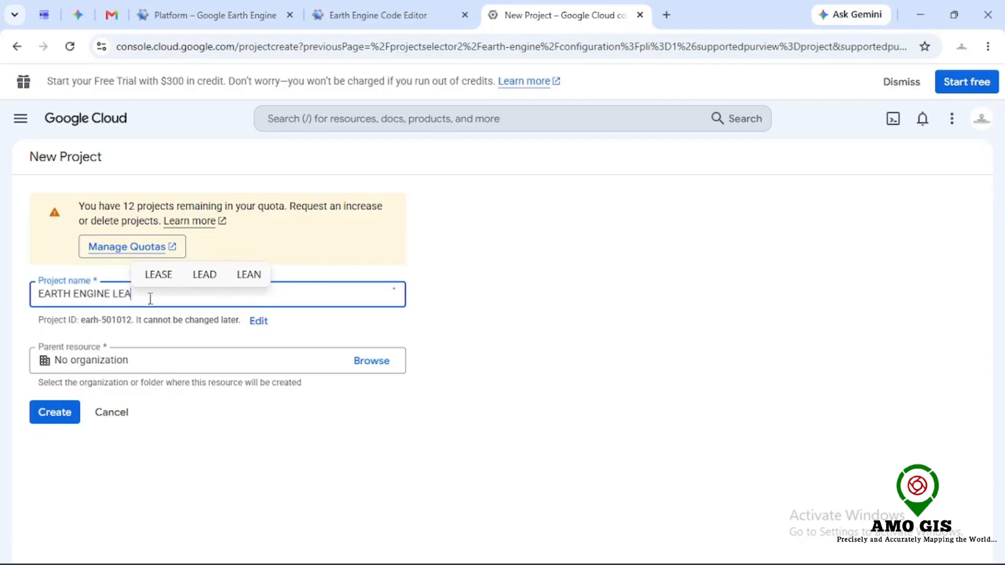
pyautogui.write('RNING')
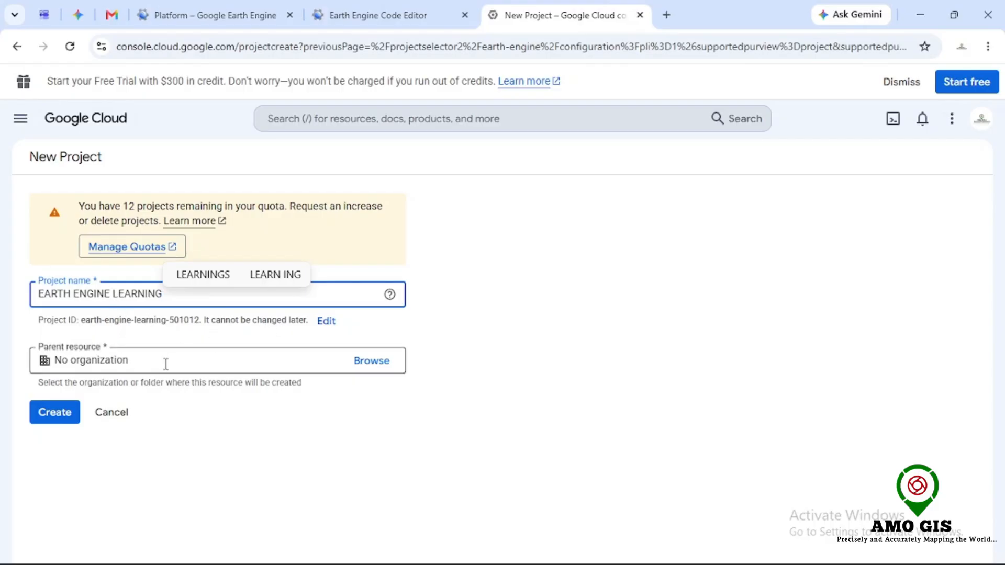
# Step: Create the project, keeping No organization as its parent resource
pyautogui.click(373, 364)
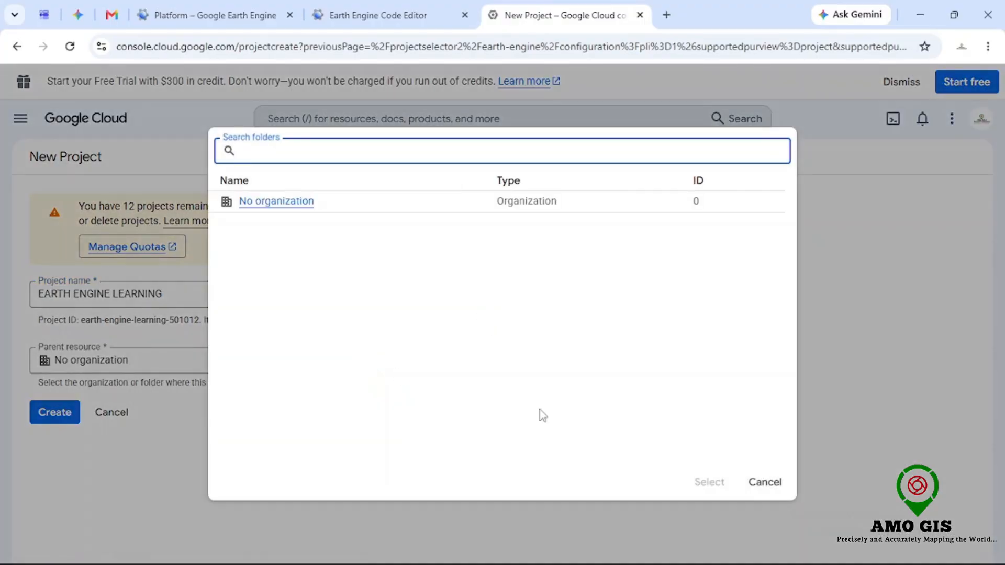
pyautogui.click(753, 482)
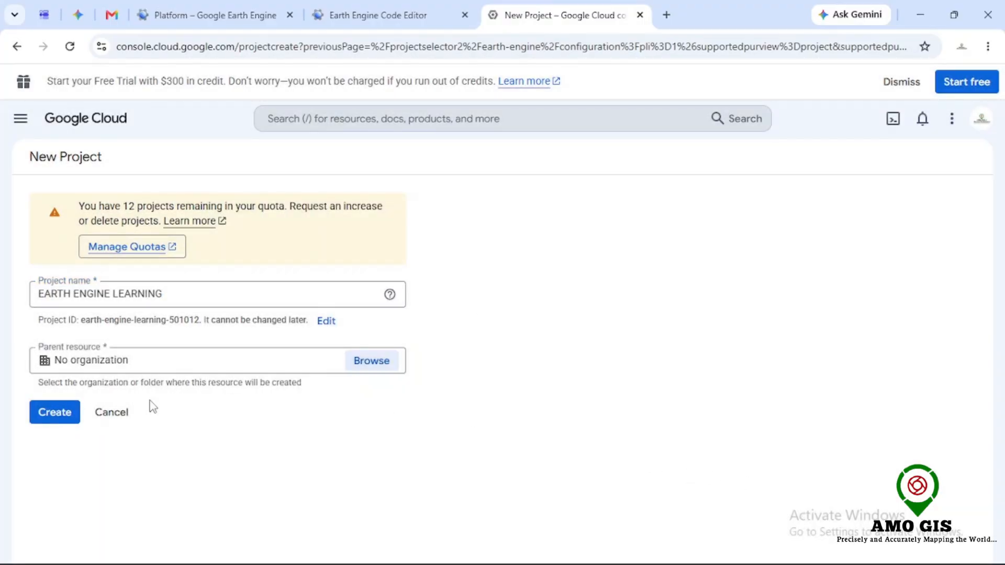
pyautogui.click(59, 413)
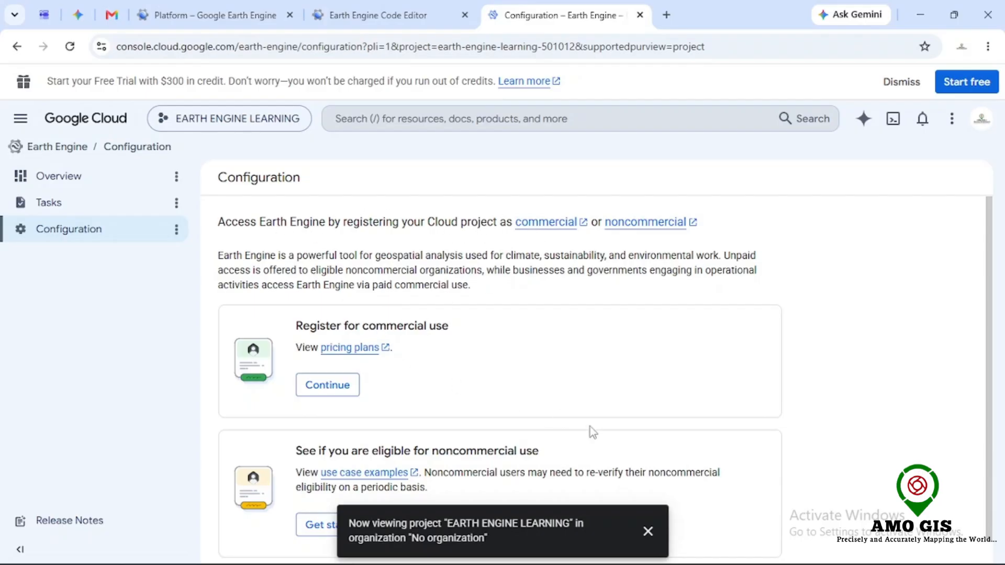
# Step: Review the Earth Engine pricing plans page
pyautogui.click(648, 531)
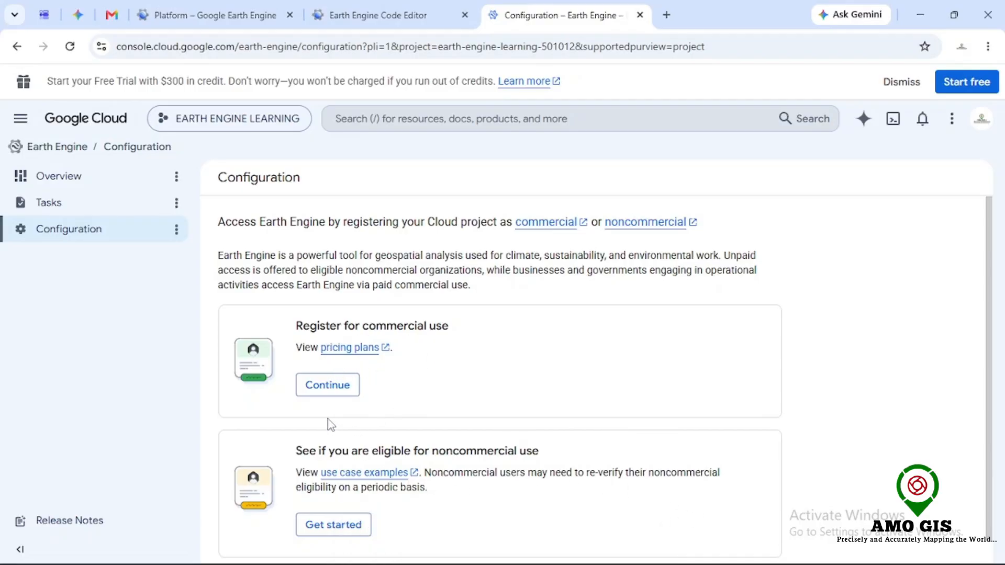
pyautogui.click(343, 348)
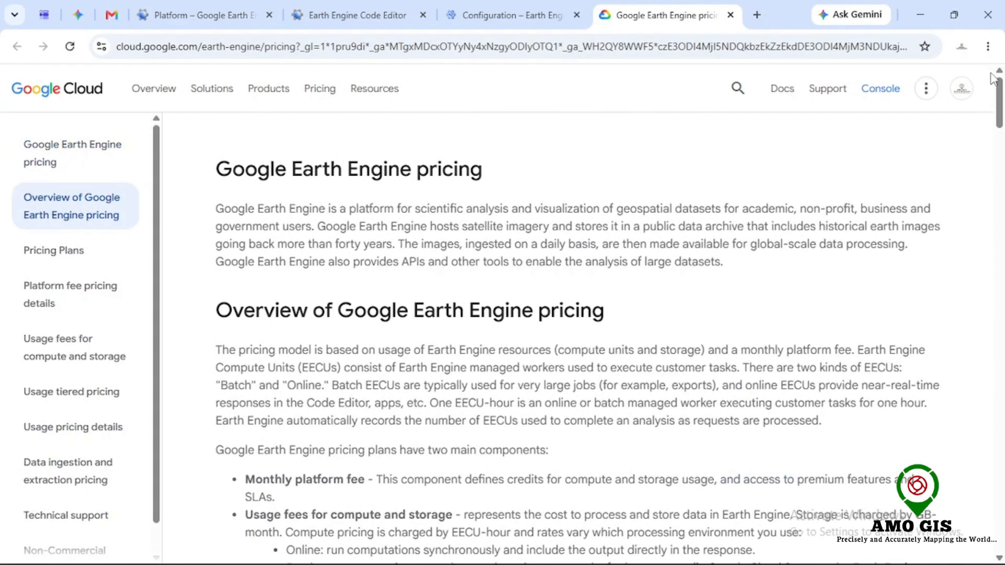
pyautogui.scroll(-5, 992, 79)
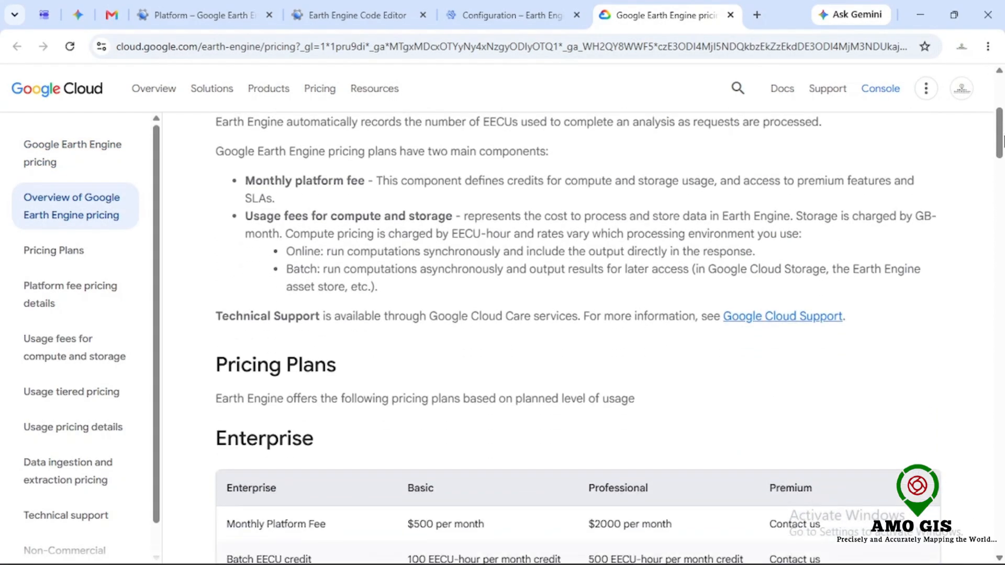
pyautogui.moveTo(1003, 140); pyautogui.dragTo(984, 460)
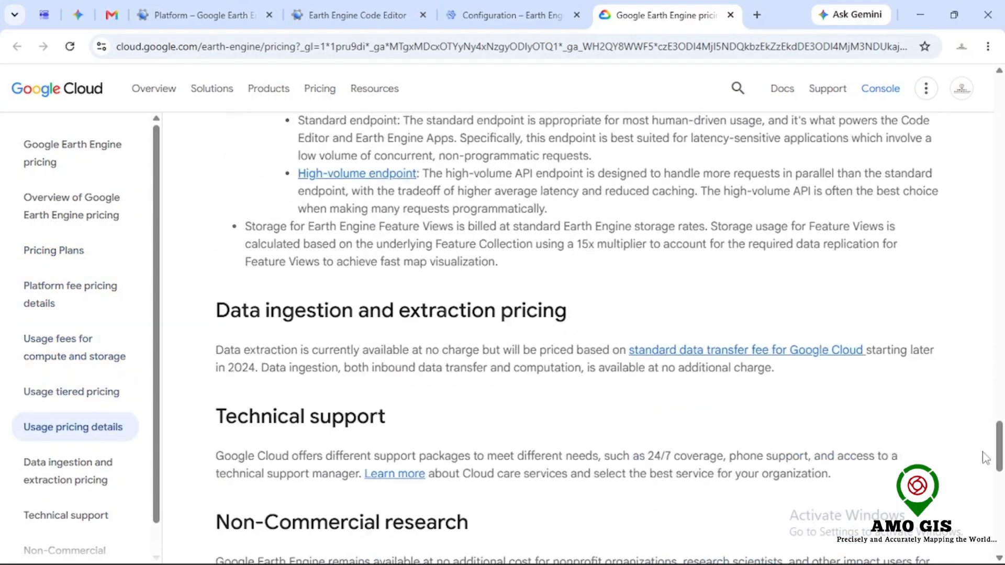
pyautogui.click(729, 15)
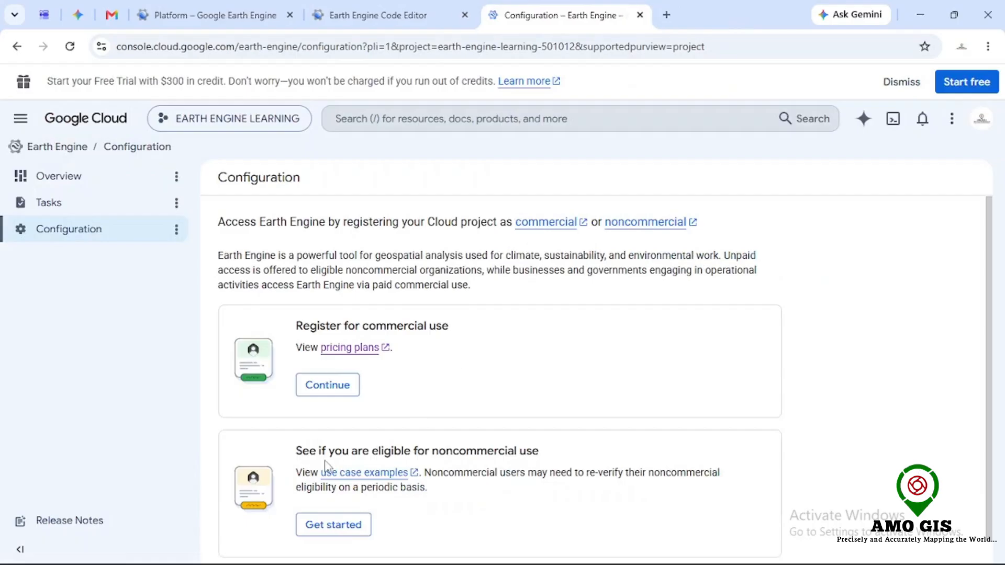
# Step: Read through the noncommercial use case examples and institution types
pyautogui.click(373, 473)
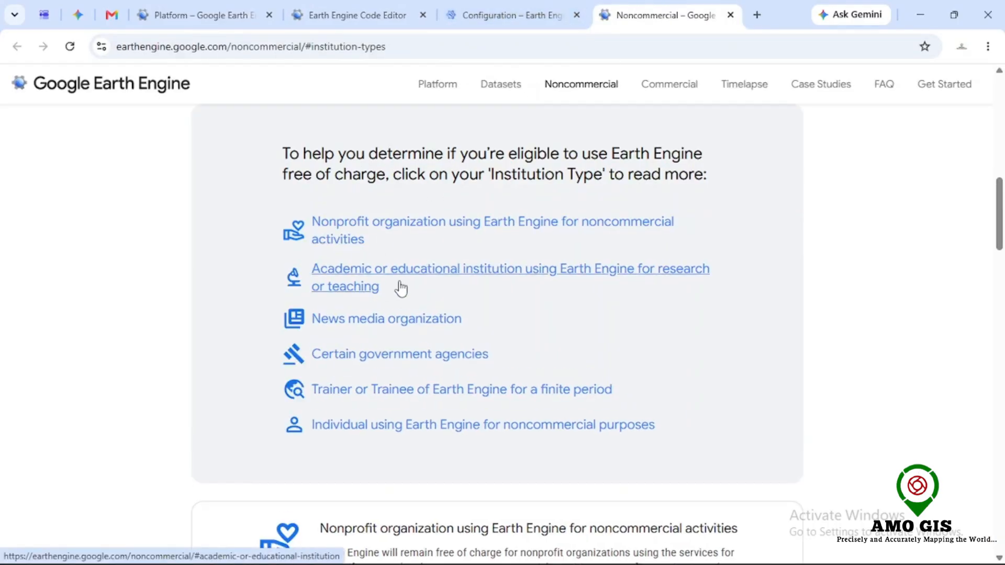
pyautogui.moveTo(1001, 202); pyautogui.dragTo(1002, 238)
pyautogui.scroll(-2, 543, 152)
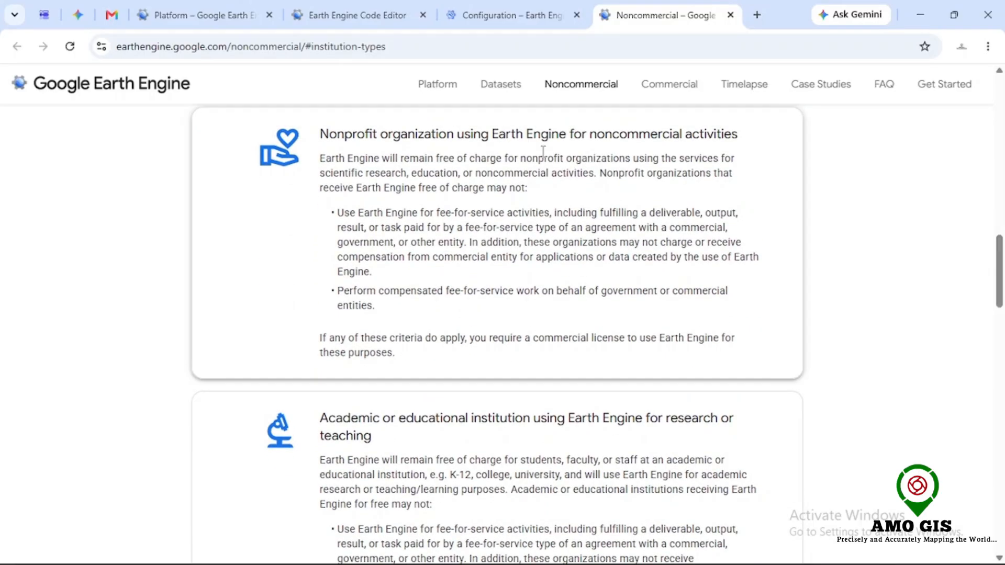
pyautogui.scroll(-5, 477, 206)
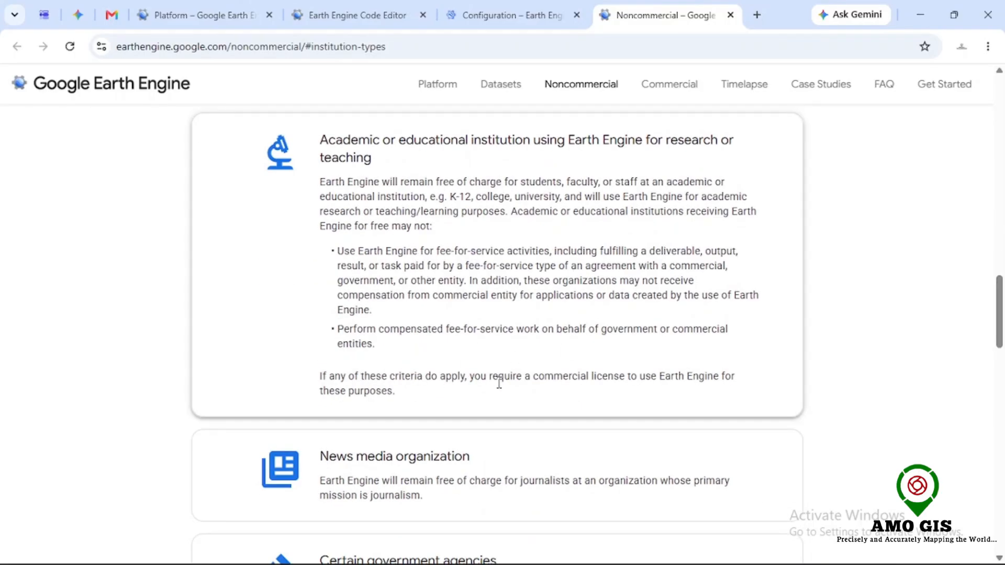
pyautogui.scroll(-14, 517, 257)
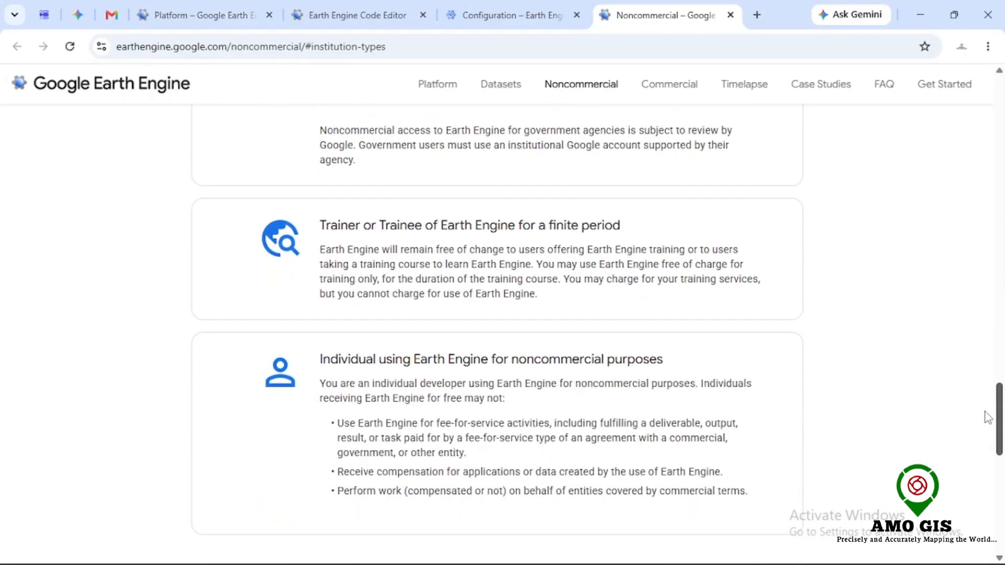
pyautogui.scroll(-3, 987, 417)
pyautogui.scroll(-7, 972, 404)
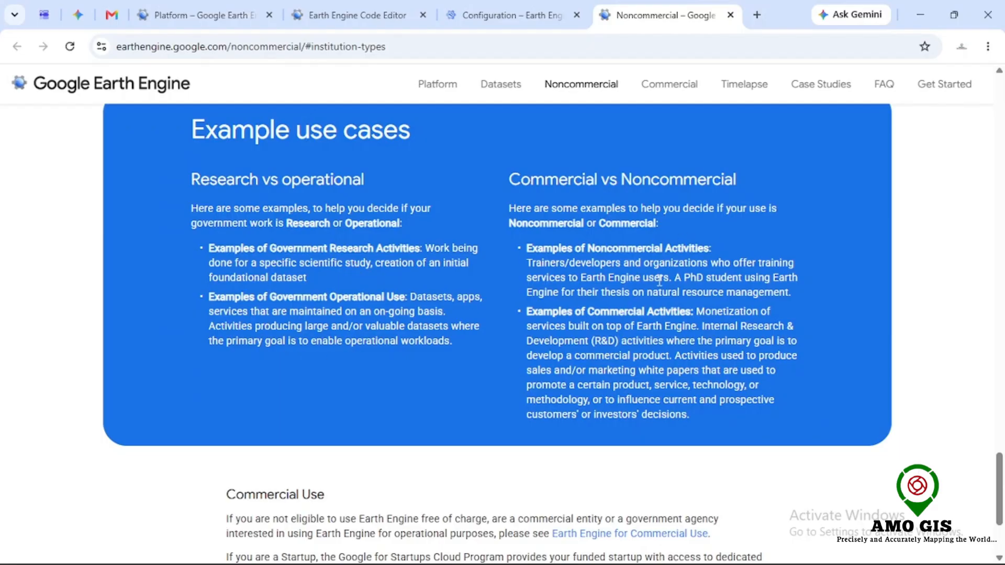
pyautogui.scroll(-3, 989, 378)
pyautogui.hotkey('ctrl', 'w')
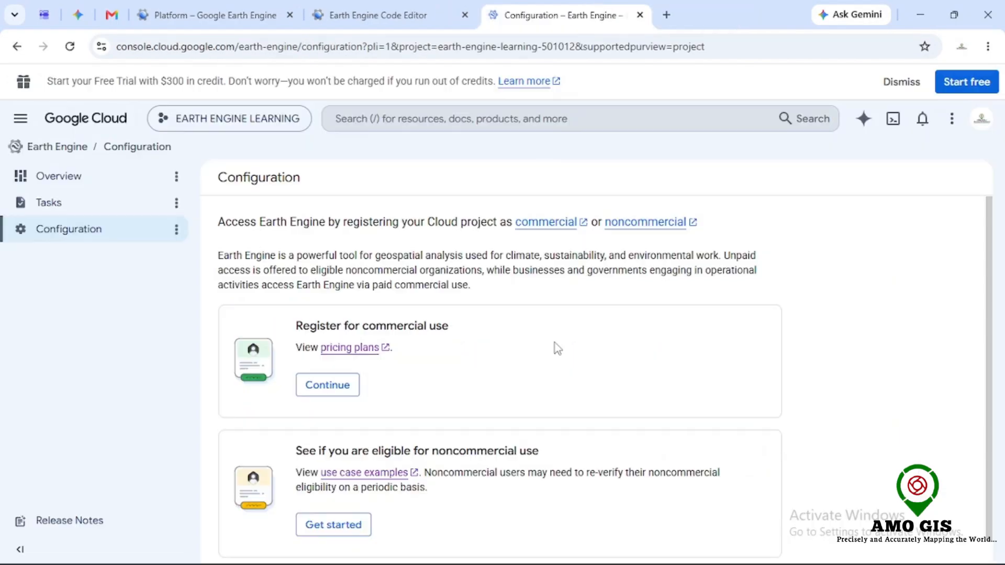
# Step: Start the noncommercial eligibility registration and select Nonprofit as the organization type
pyautogui.scroll(-1, 554, 343)
pyautogui.click(343, 502)
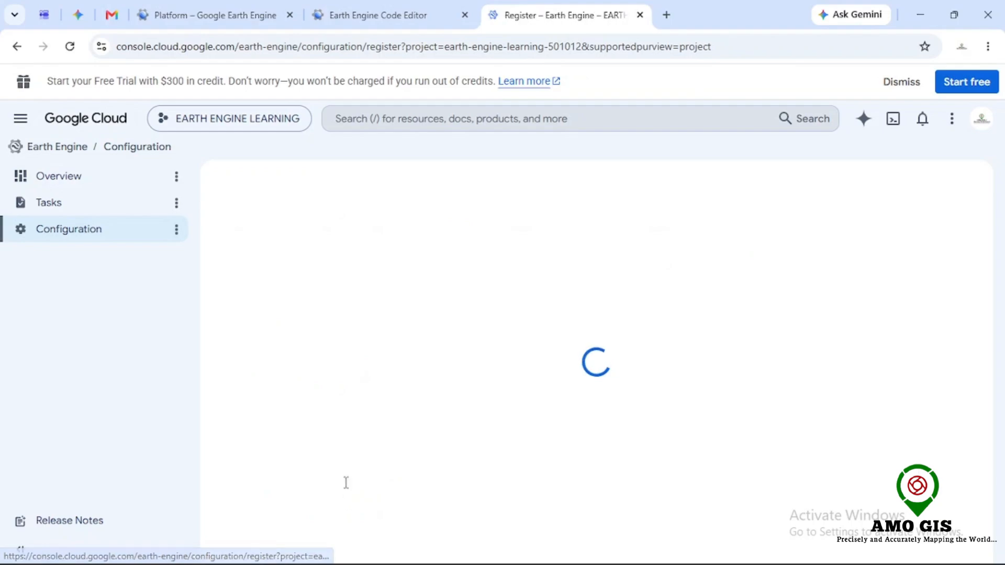
pyautogui.click(319, 285)
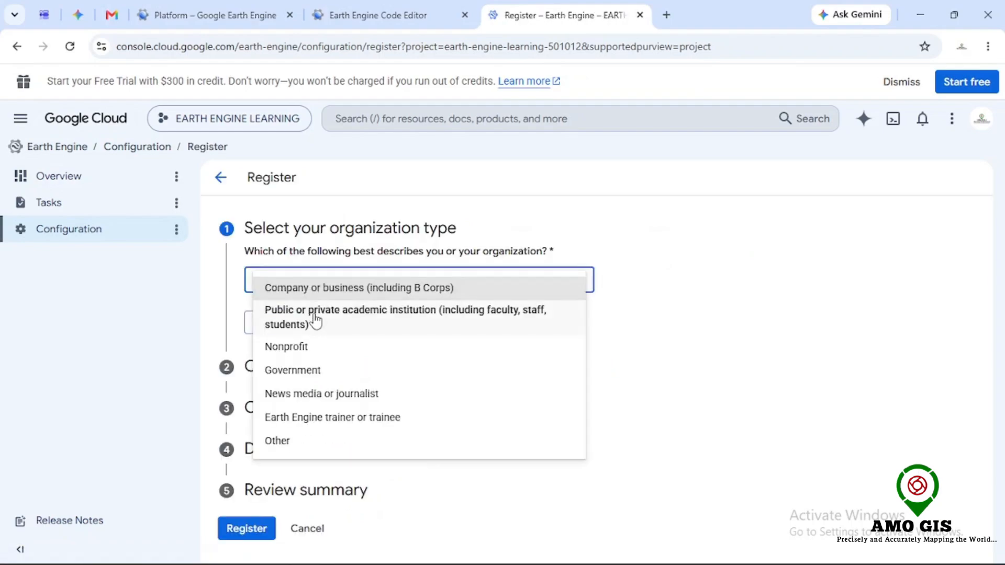
pyautogui.click(308, 346)
pyautogui.click(265, 323)
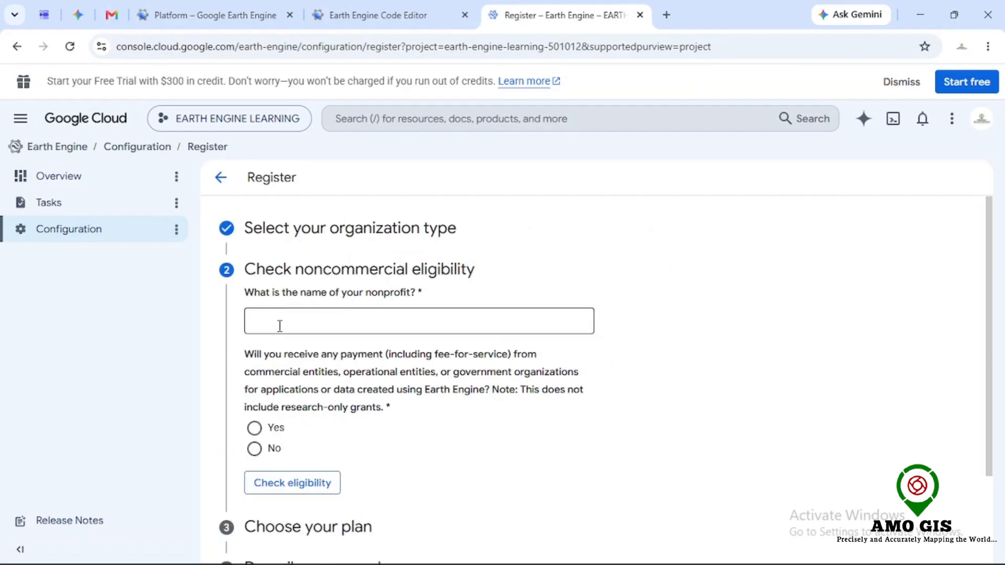
# Step: Enter STUDENT as the nonprofit's name and answer No to receiving payment for Earth Engine work
pyautogui.click(281, 326)
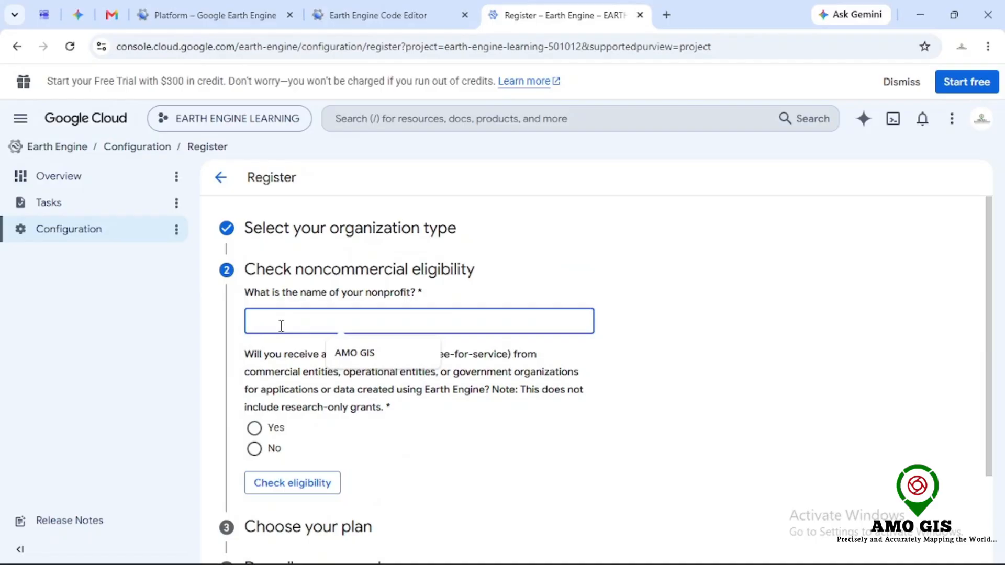
pyautogui.write('STUDENT')
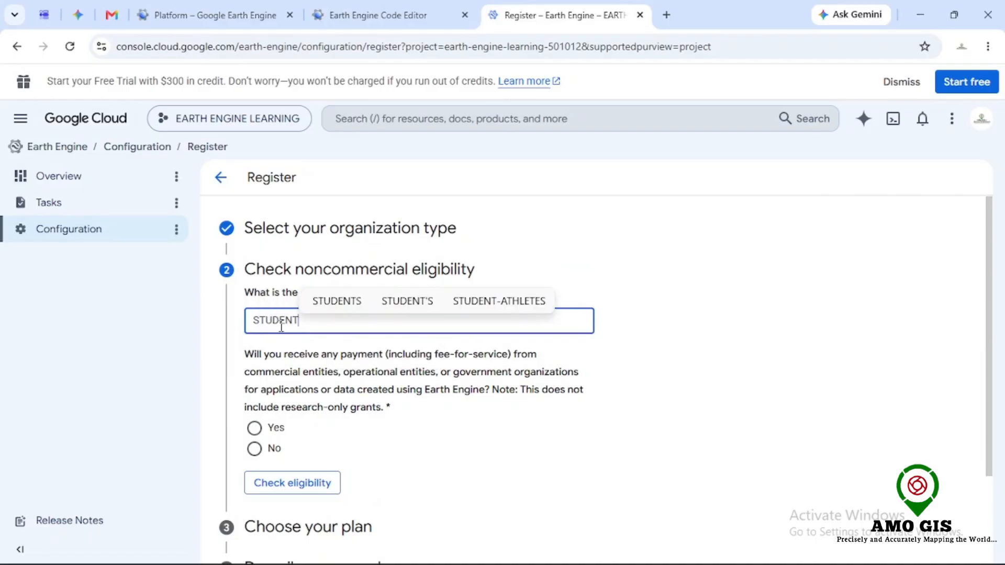
pyautogui.scroll(-1, 342, 336)
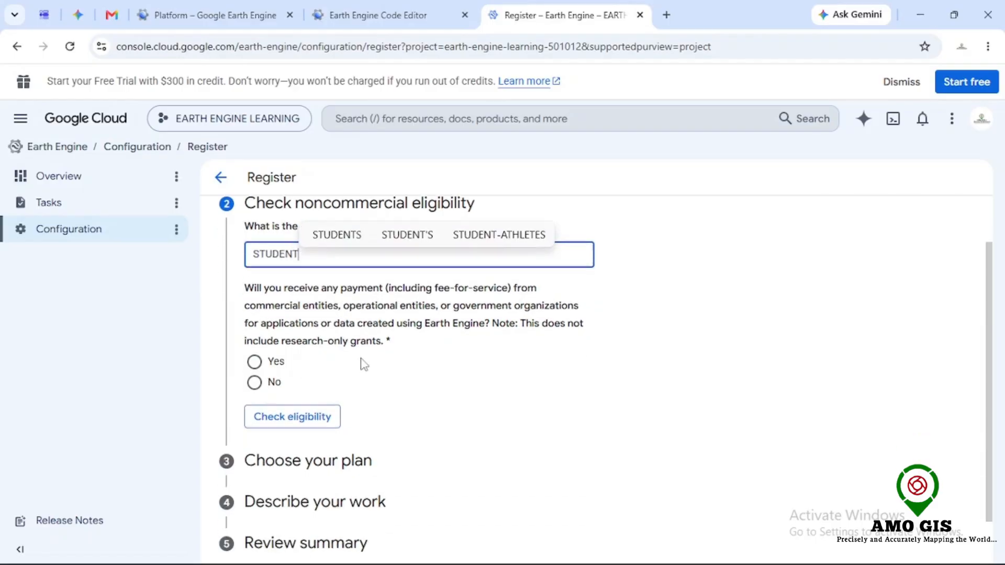
pyautogui.click(282, 381)
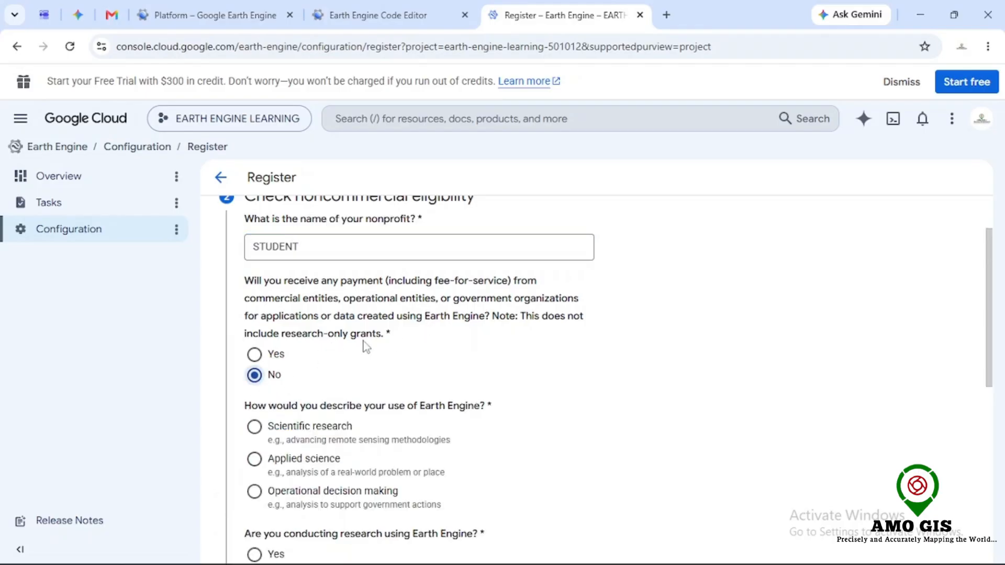
# Step: Answer the eligibility questions with Scientific research, Yes to research, Global scope and No prior publications, then check eligibility and continue
pyautogui.click(255, 428)
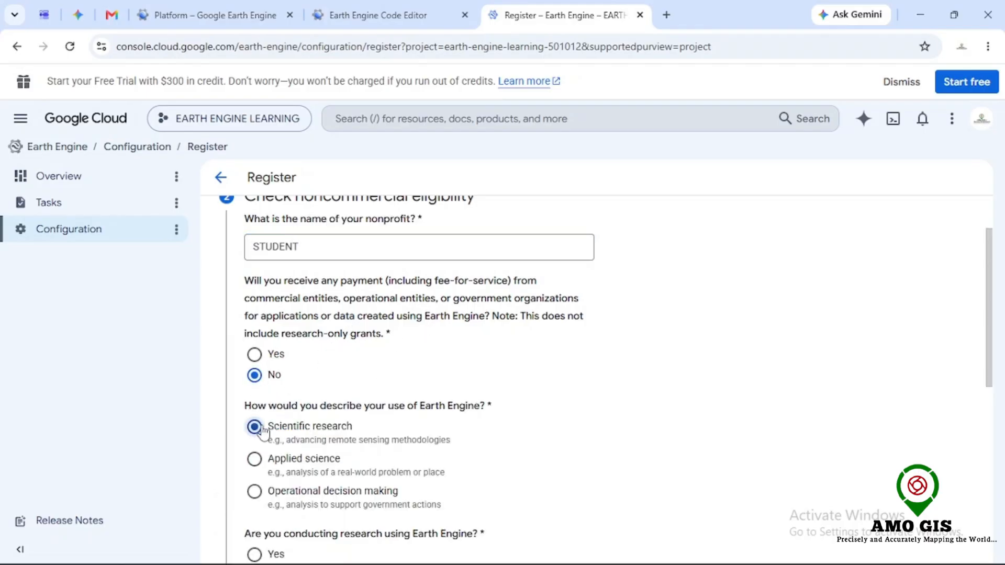
pyautogui.scroll(-2, 287, 411)
pyautogui.scroll(-2, 287, 410)
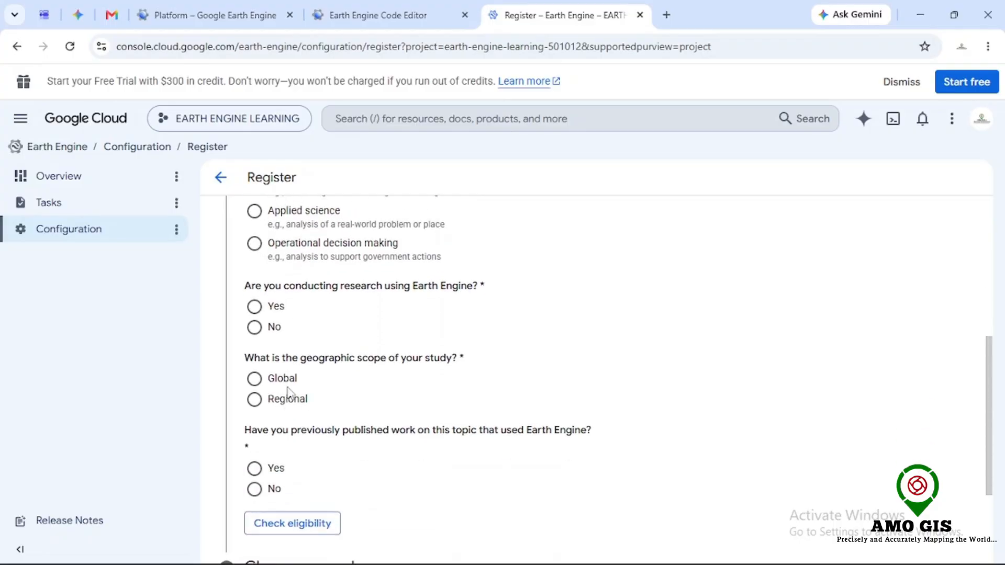
pyautogui.click(256, 309)
pyautogui.click(255, 379)
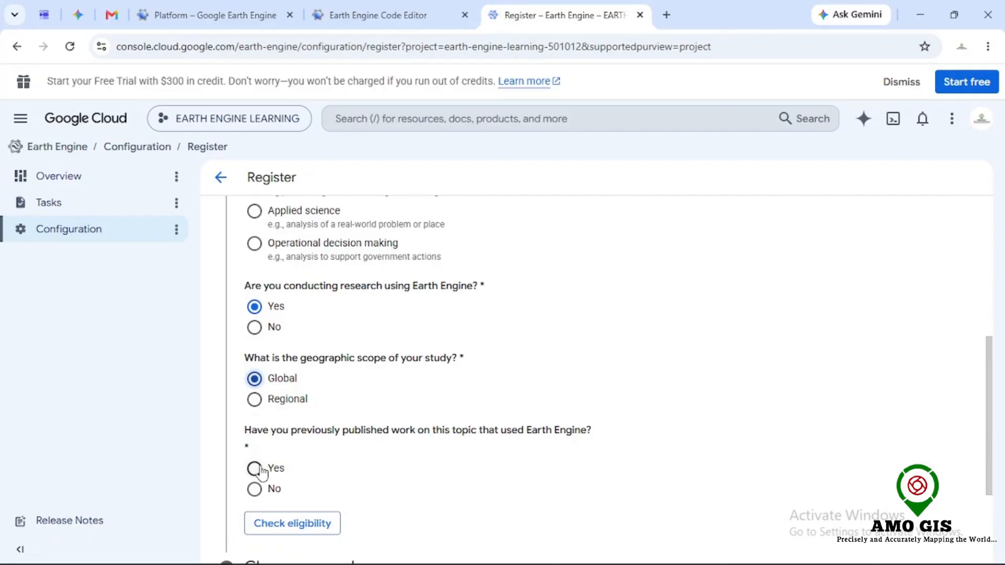
pyautogui.scroll(-2, 340, 460)
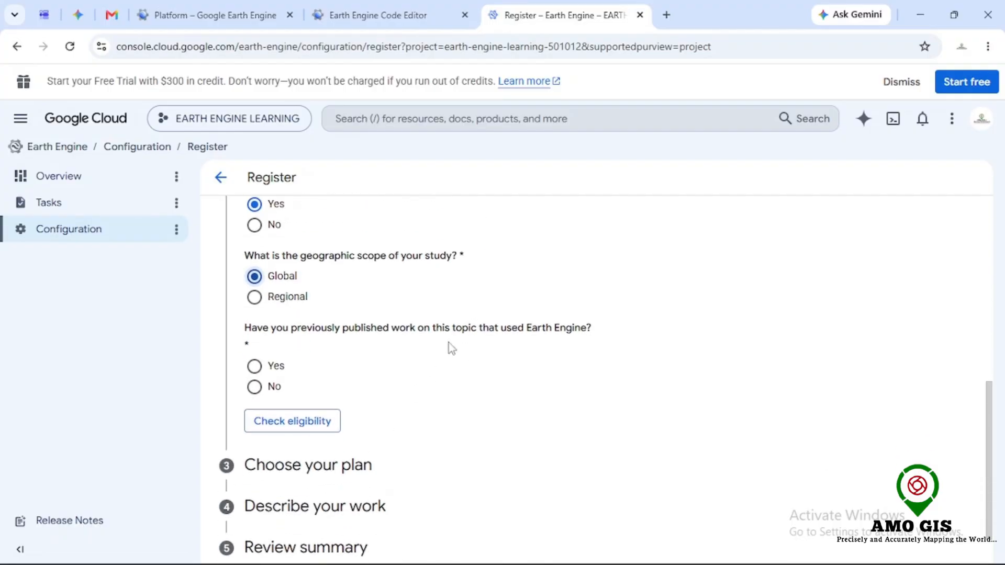
pyautogui.click(255, 387)
pyautogui.click(278, 426)
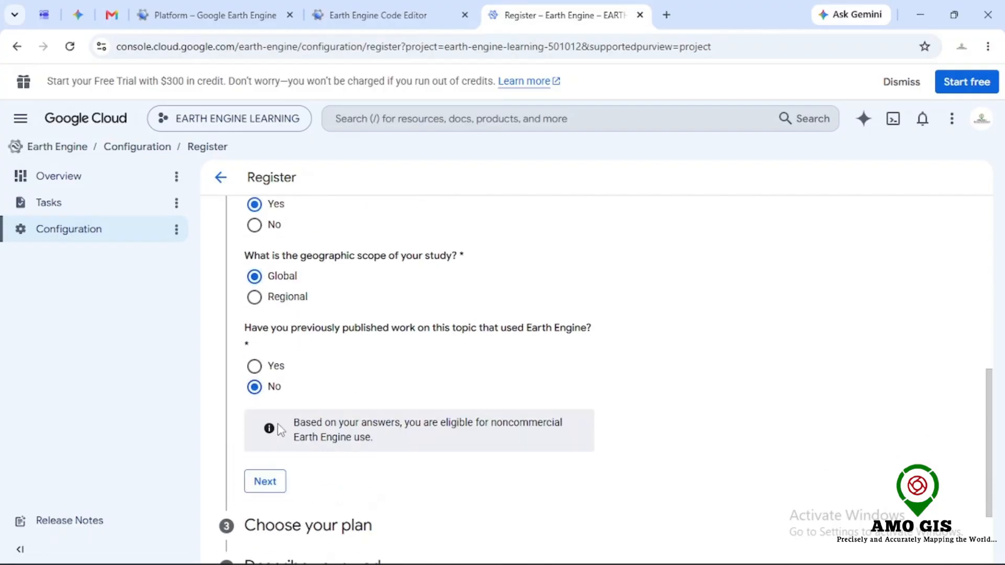
pyautogui.click(281, 483)
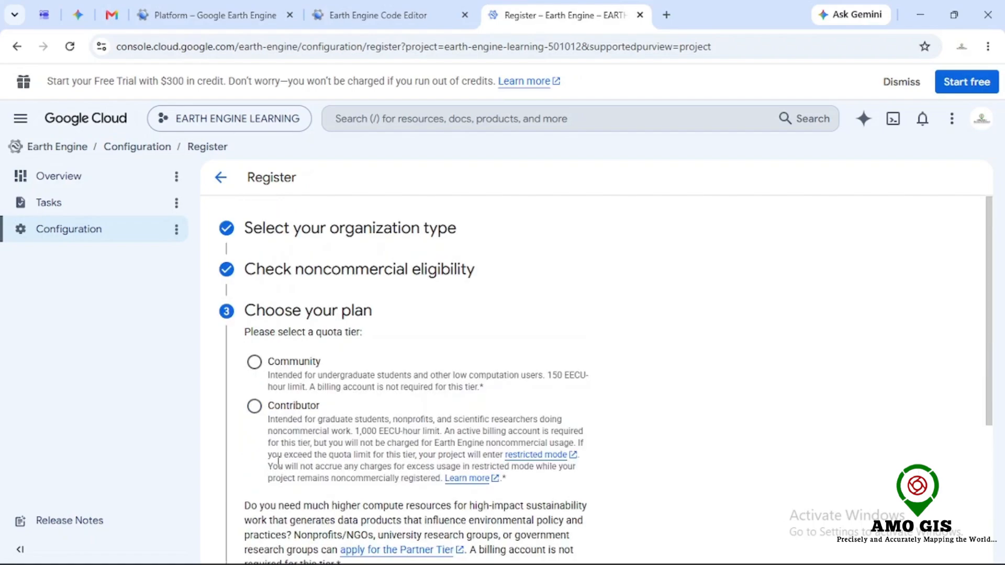
# Step: Select the Community quota tier and continue to describing the work
pyautogui.click(255, 363)
pyautogui.scroll(-1, 306, 375)
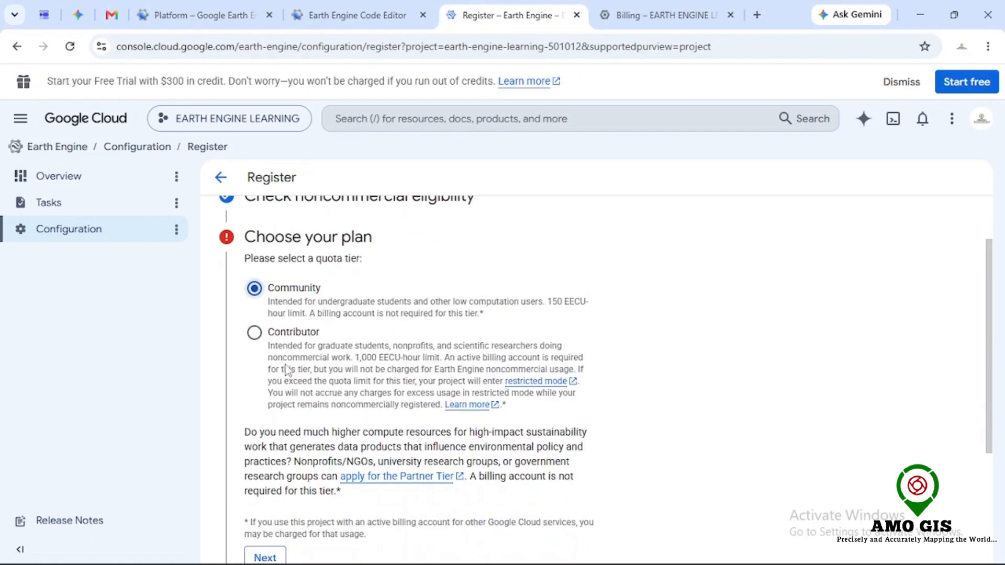
pyautogui.scroll(-3, 286, 371)
pyautogui.click(265, 409)
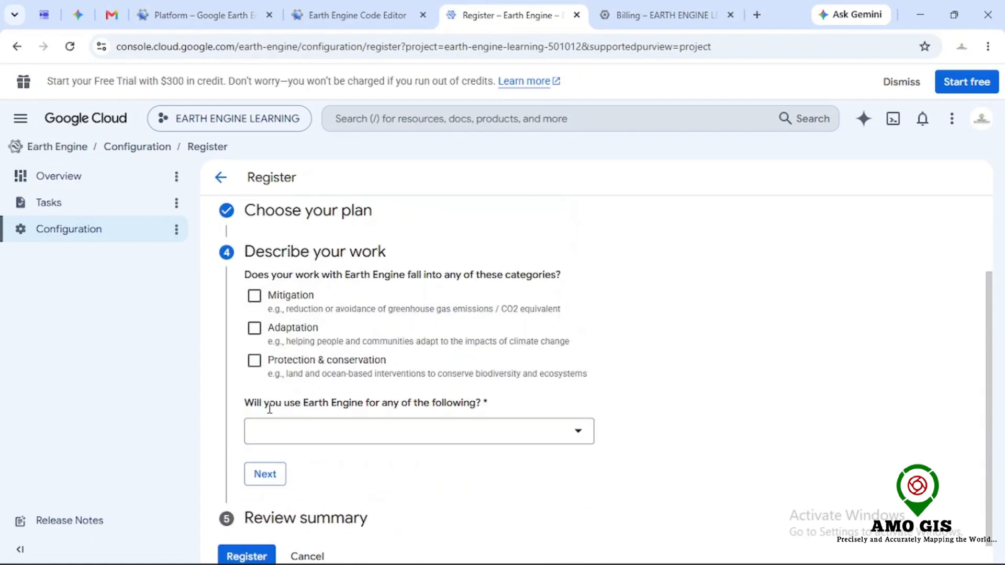
# Step: Reopen the quota tier section to review the Community selection and continue again
pyautogui.scroll(1, 334, 332)
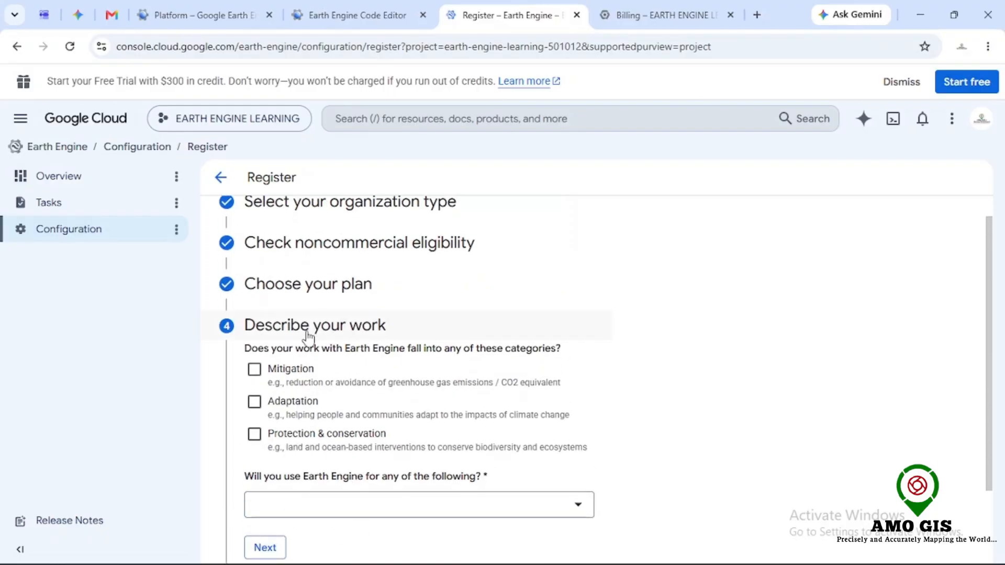
pyautogui.click(254, 293)
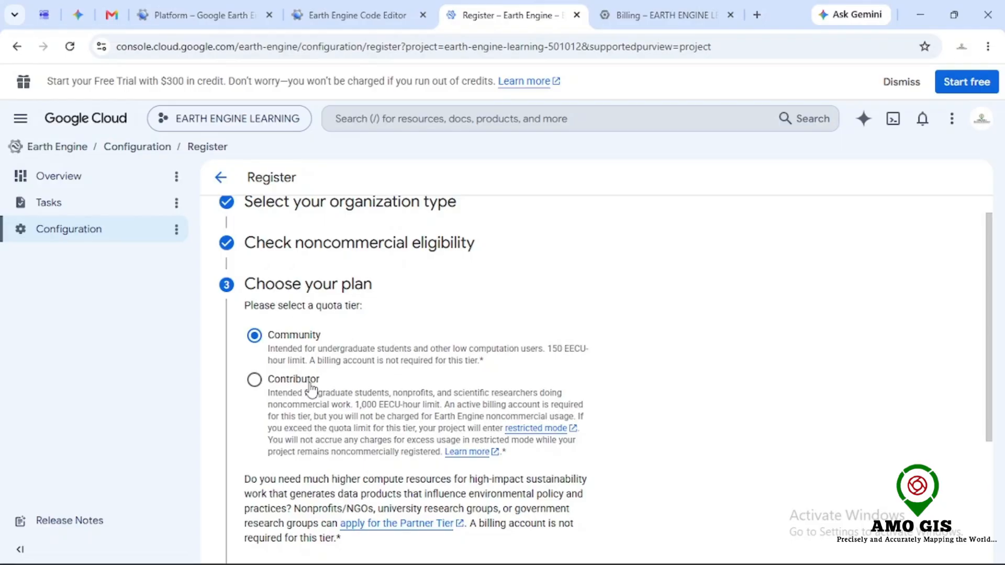
pyautogui.scroll(-2, 255, 391)
pyautogui.click(265, 459)
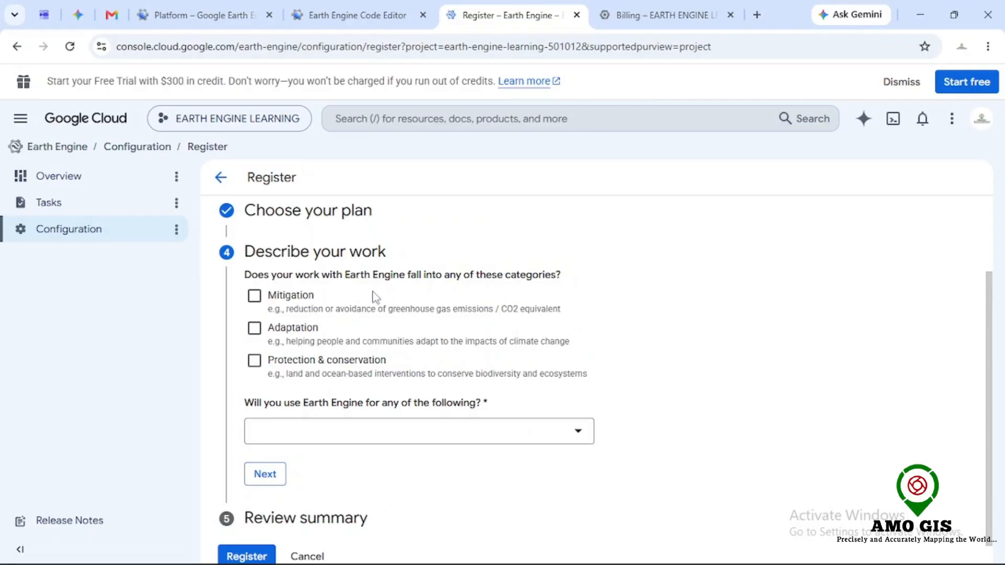
# Step: Tick all three work categories: Protection & conservation, Adaptation and Mitigation
pyautogui.scroll(-1, 293, 314)
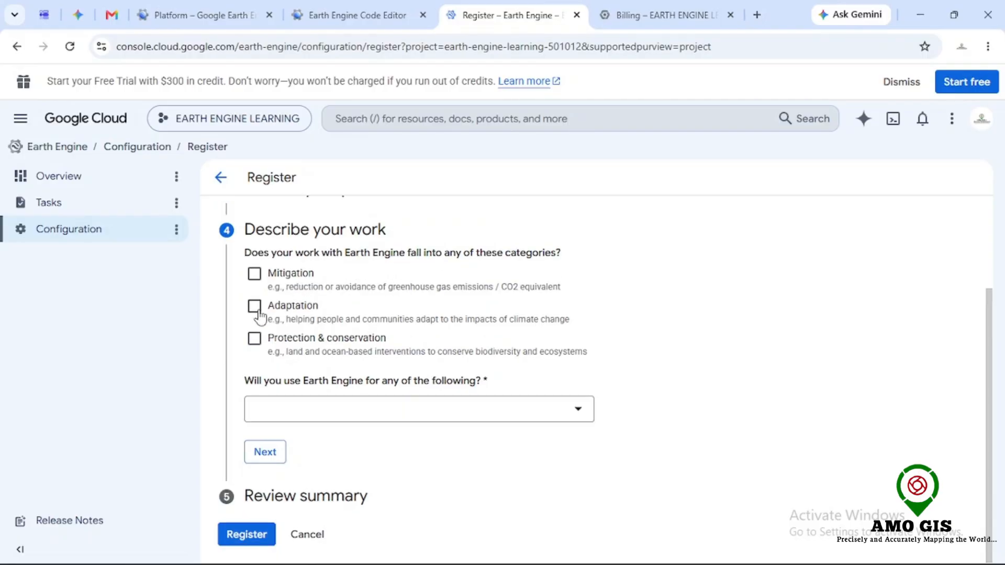
pyautogui.click(254, 338)
pyautogui.click(254, 306)
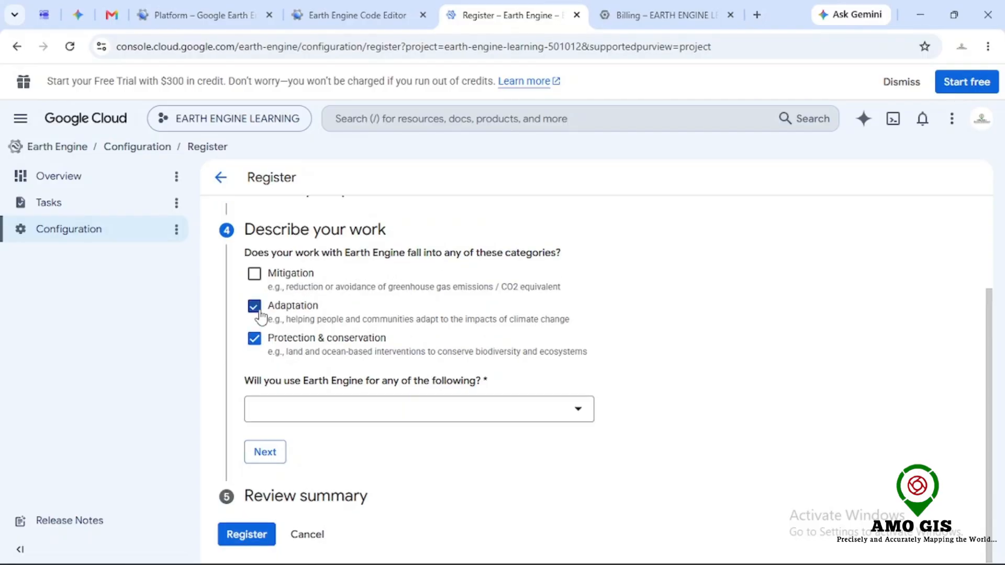
pyautogui.click(255, 273)
# Step: Open the Earth Engine uses list and tick Agriculture, AI / ML, Business & Professional Services, City / Urban / Regional Planning, Classroom or education, and Construction
pyautogui.click(424, 410)
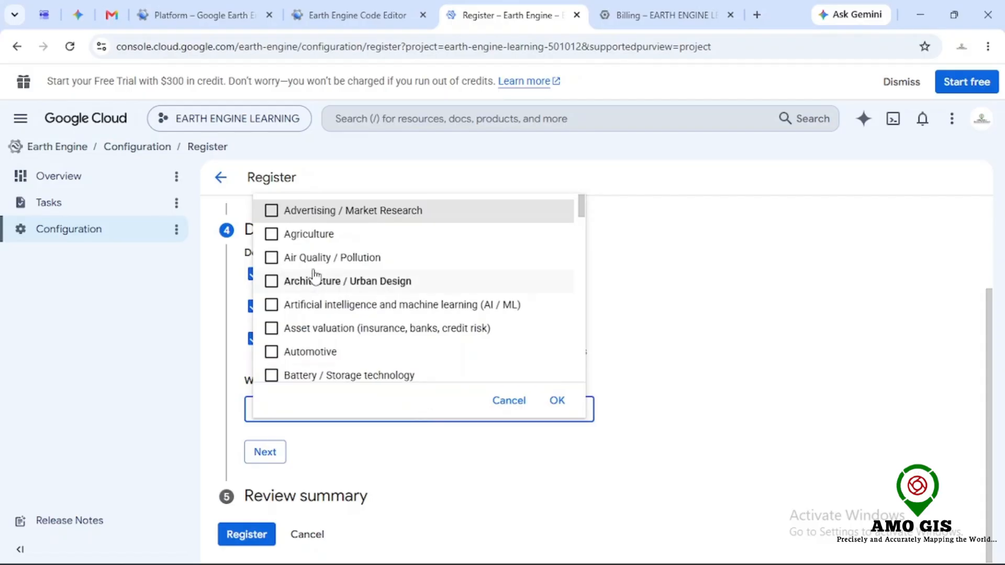
pyautogui.click(287, 234)
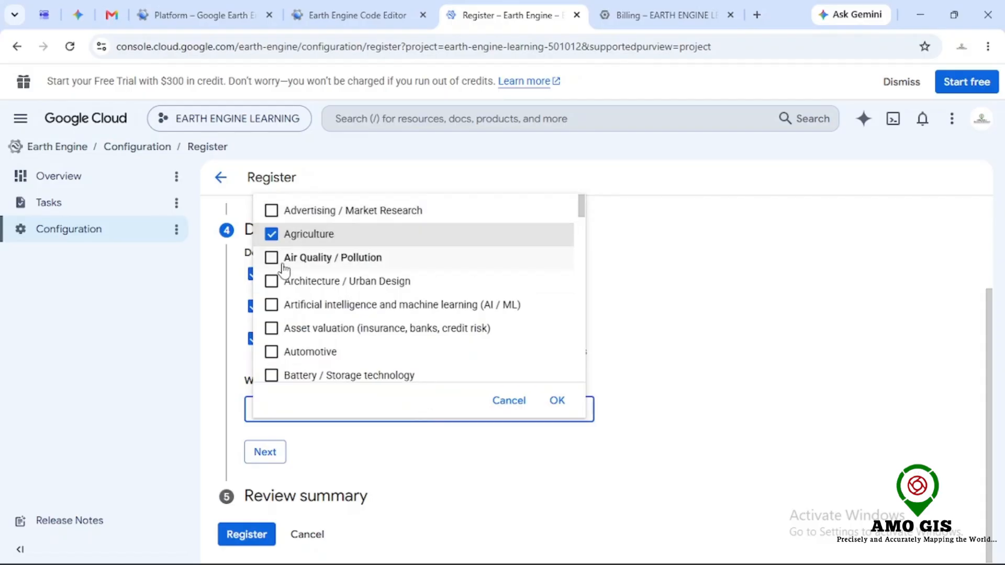
pyautogui.click(287, 307)
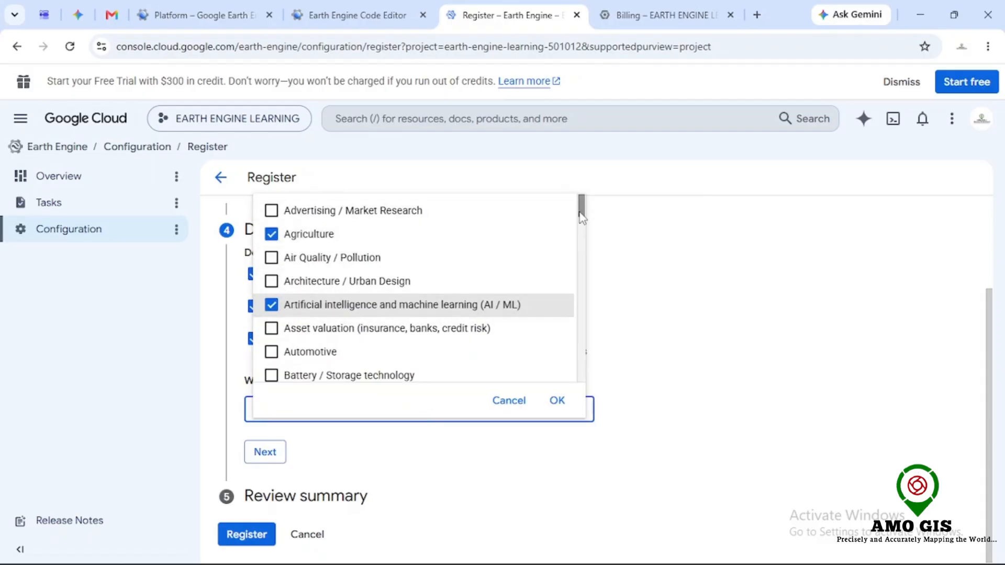
pyautogui.scroll(-2, 419, 283)
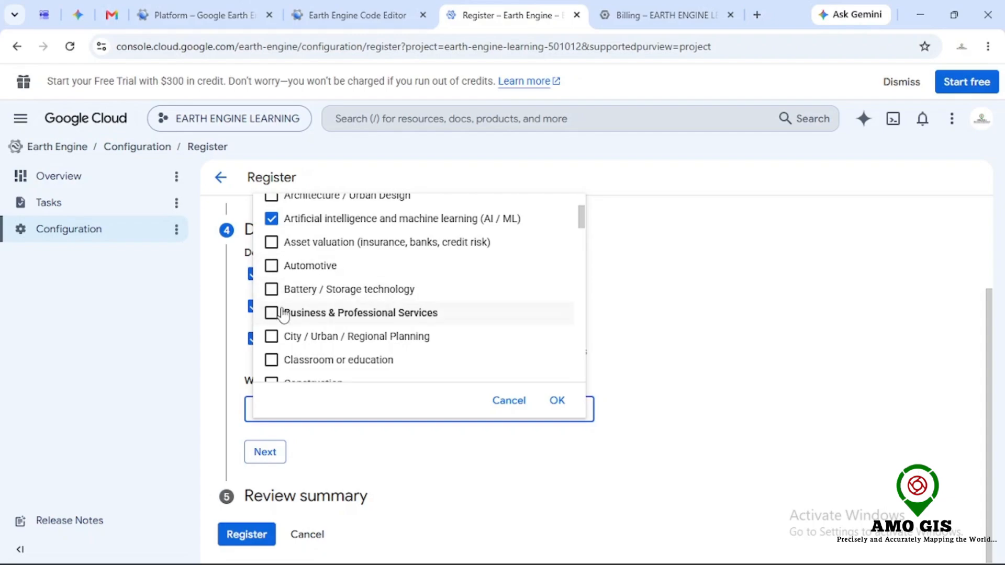
pyautogui.moveTo(580, 218); pyautogui.dragTo(584, 237)
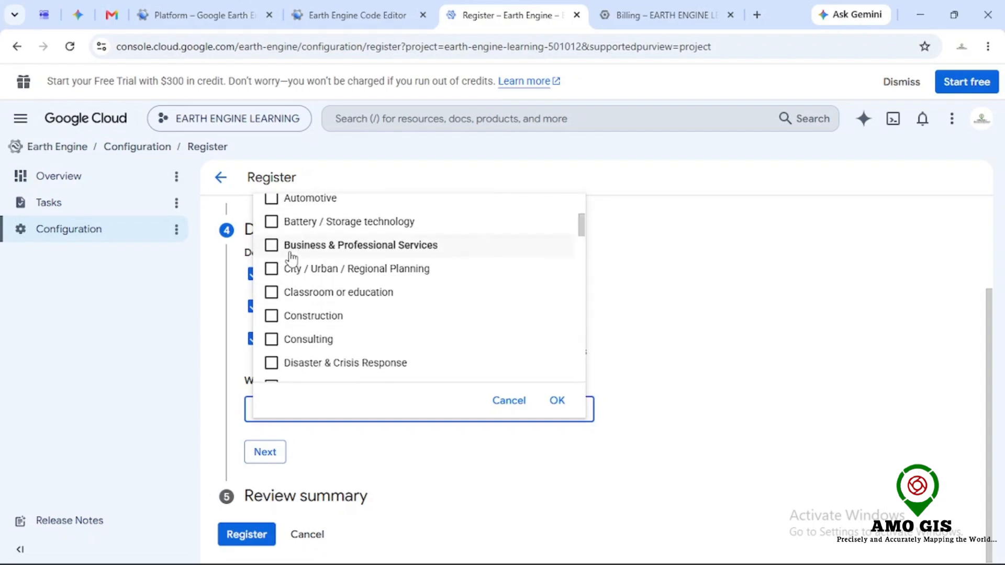
pyautogui.click(272, 245)
pyautogui.click(272, 268)
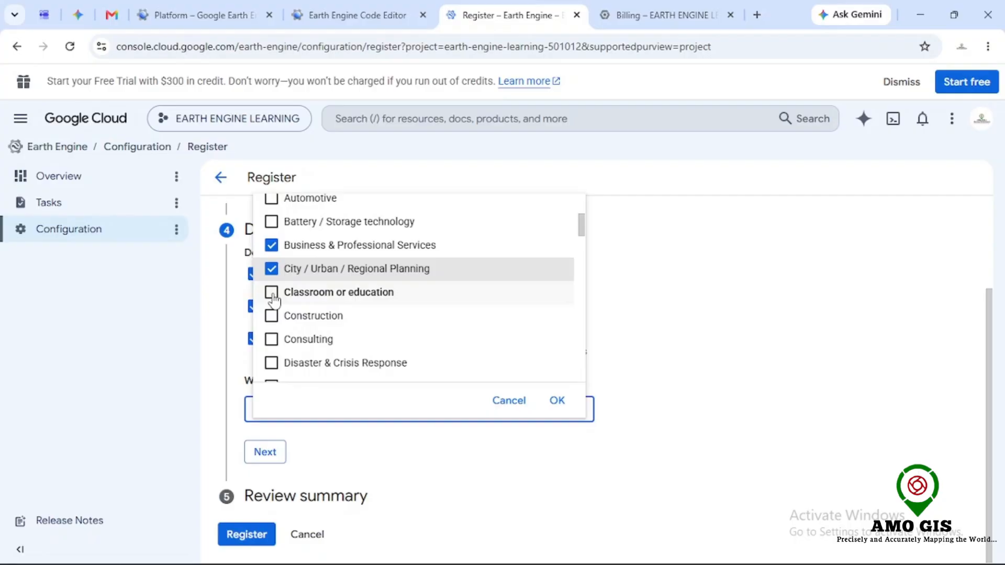
pyautogui.click(272, 293)
pyautogui.click(272, 315)
# Step: Tick further uses including Disaster & Crisis Response, Natural Disasters / Climate Risk, Telecoms and Sustainable Sourcing, then confirm the list
pyautogui.moveTo(571, 233); pyautogui.dragTo(589, 372)
pyautogui.click(272, 237)
pyautogui.click(345, 252)
pyautogui.click(272, 249)
pyautogui.click(416, 283)
pyautogui.click(319, 279)
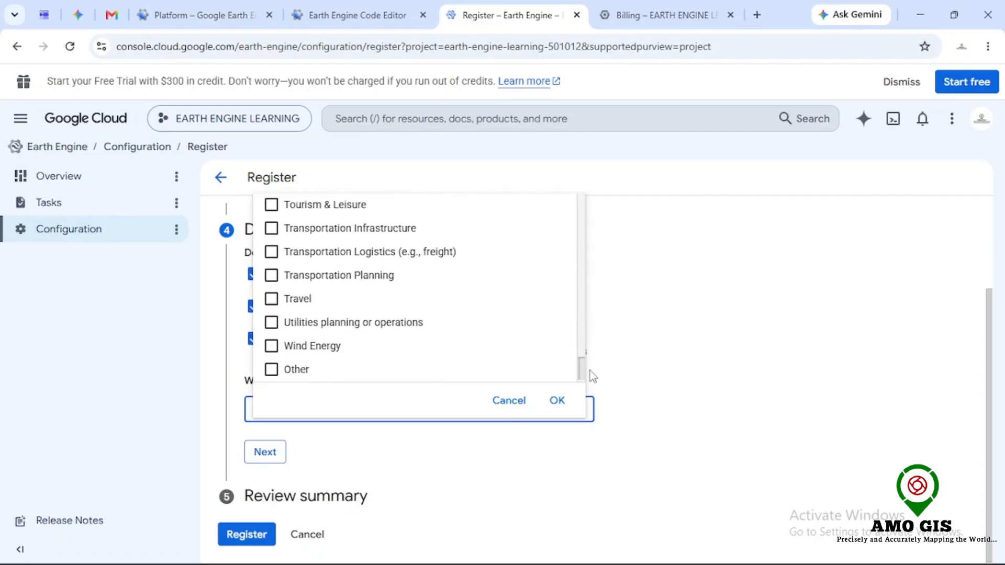
pyautogui.scroll(2, 538, 354)
pyautogui.click(275, 250)
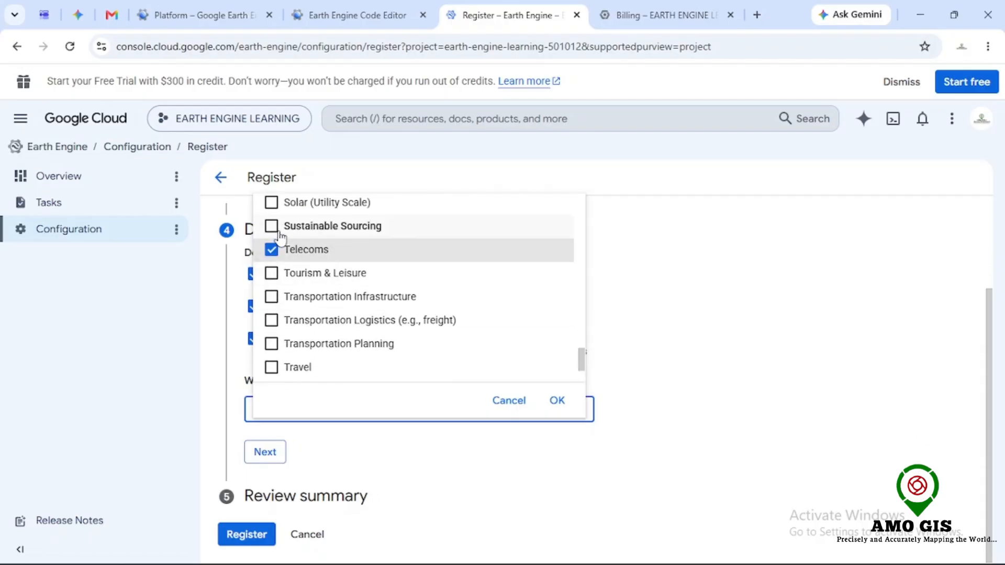
pyautogui.click(557, 400)
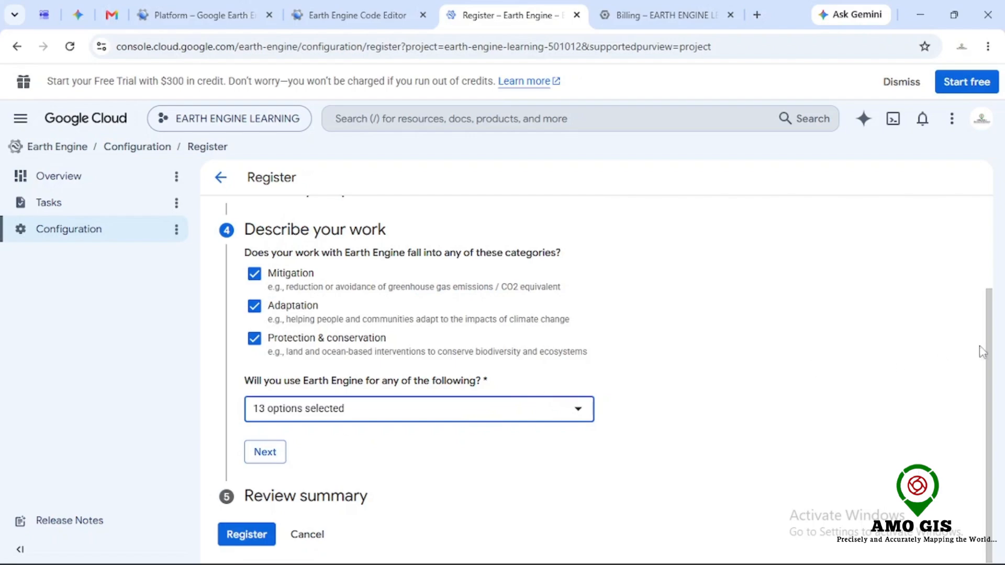
# Step: Continue to the review summary and read through the entered answers
pyautogui.click(275, 452)
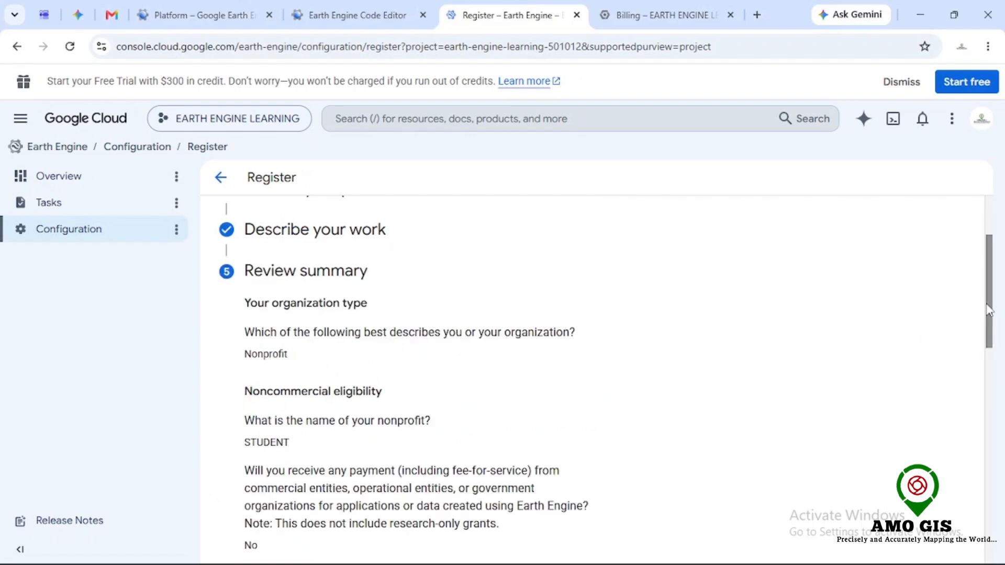
pyautogui.scroll(-5, 981, 347)
pyautogui.scroll(-7, 971, 386)
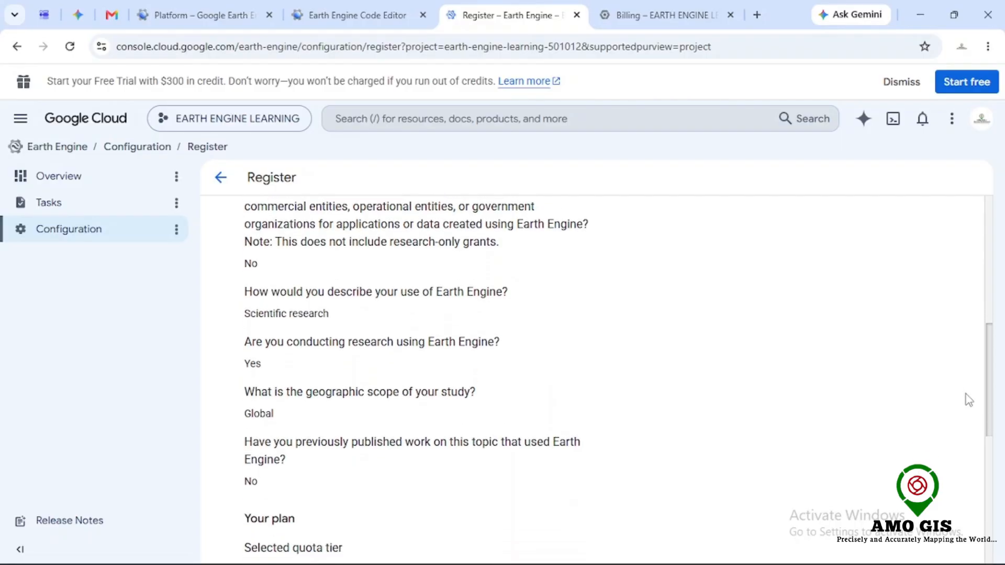
pyautogui.scroll(-2, 937, 502)
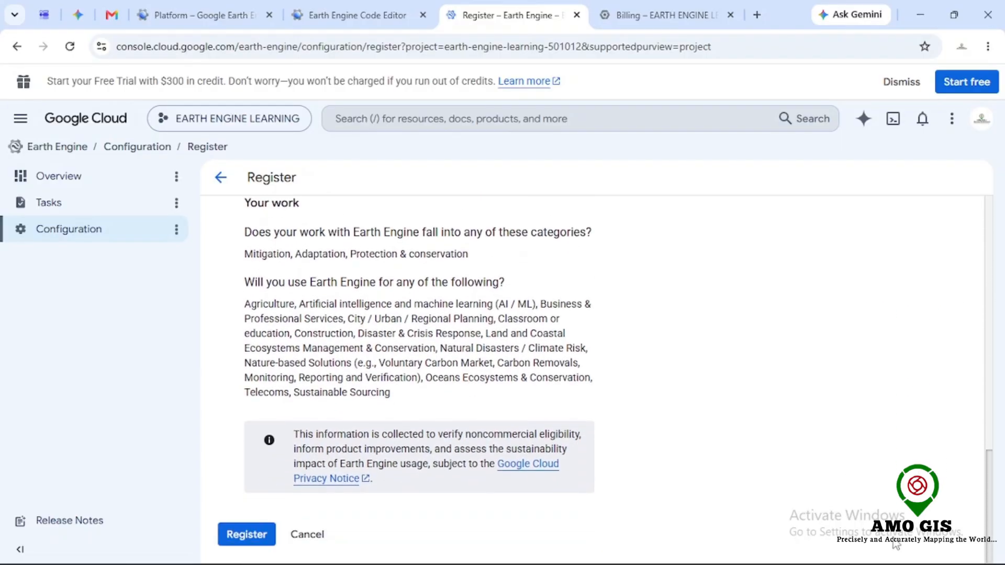
# Step: Register the project and enable the Google Earth Engine API
pyautogui.click(260, 536)
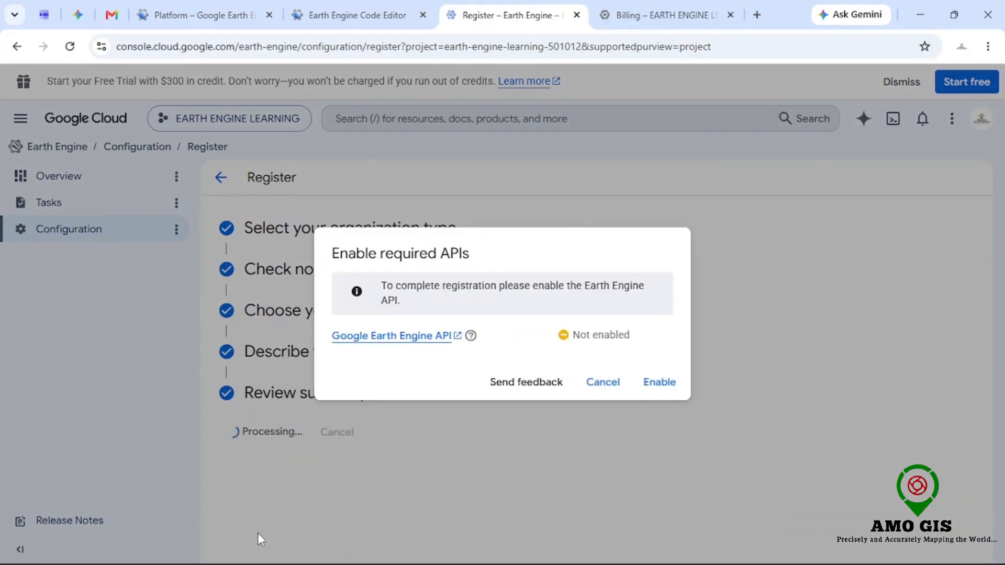
pyautogui.click(665, 387)
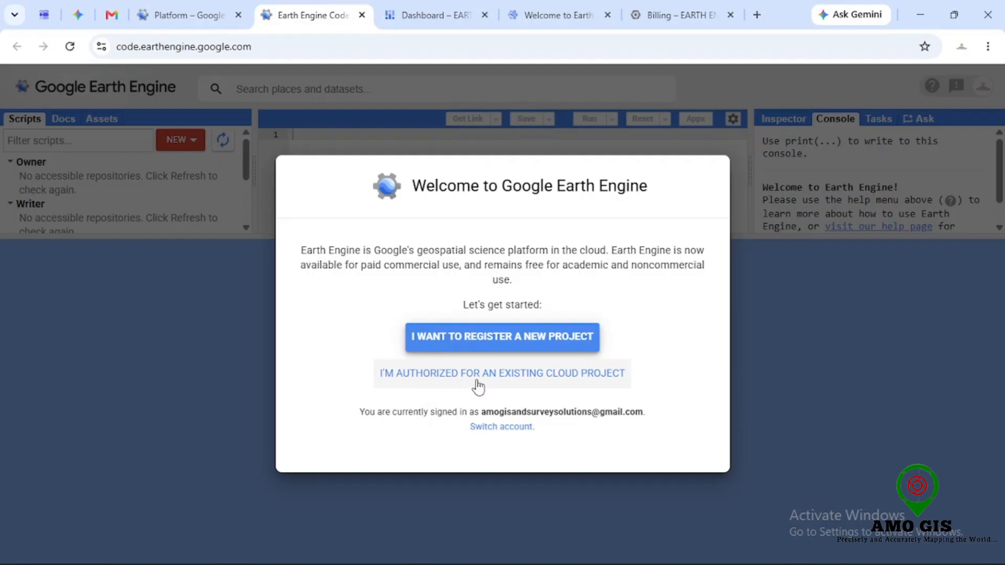
# Step: In the Code Editor, choose an existing cloud project and select earth-engine-learning-501012
pyautogui.click(484, 380)
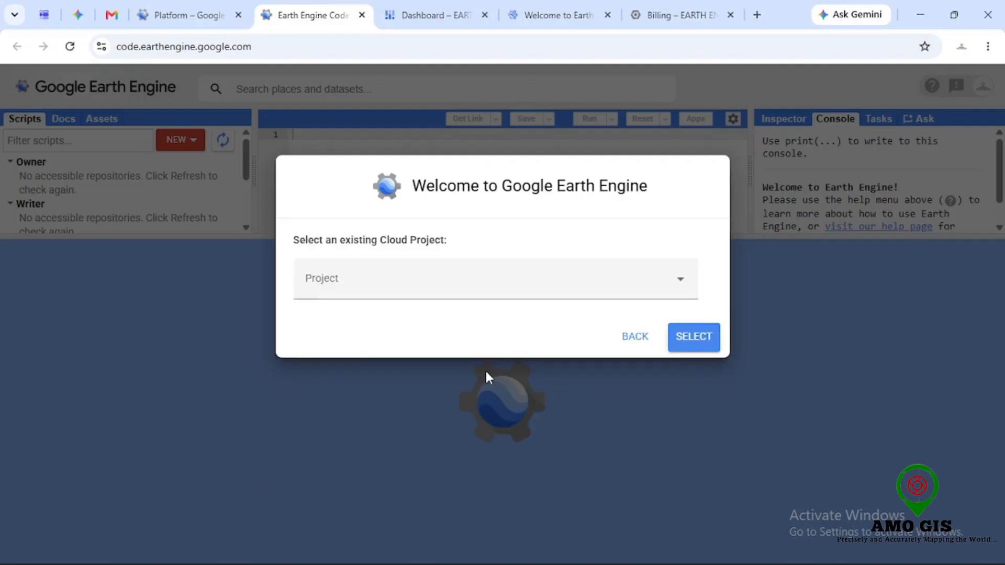
pyautogui.click(441, 283)
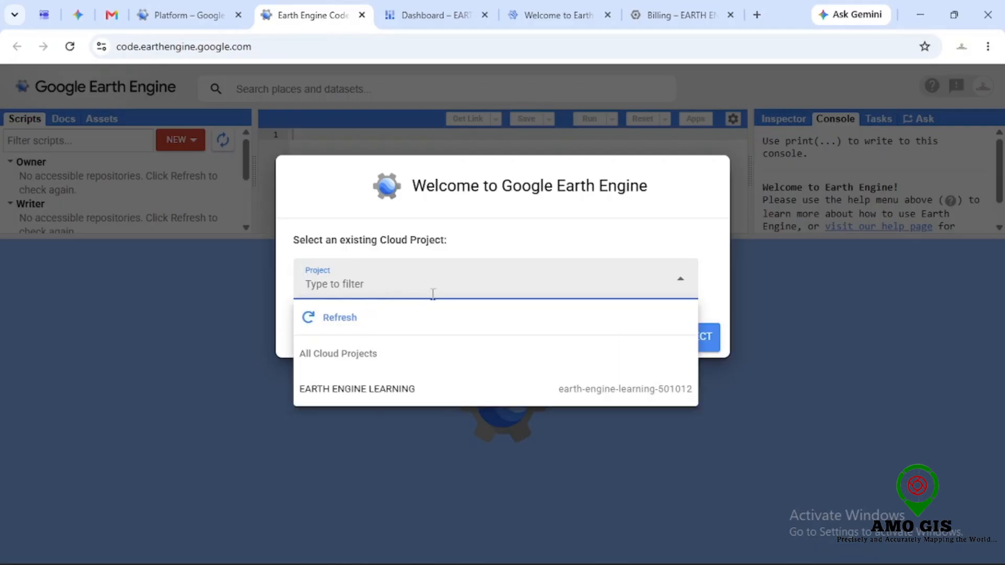
pyautogui.click(382, 392)
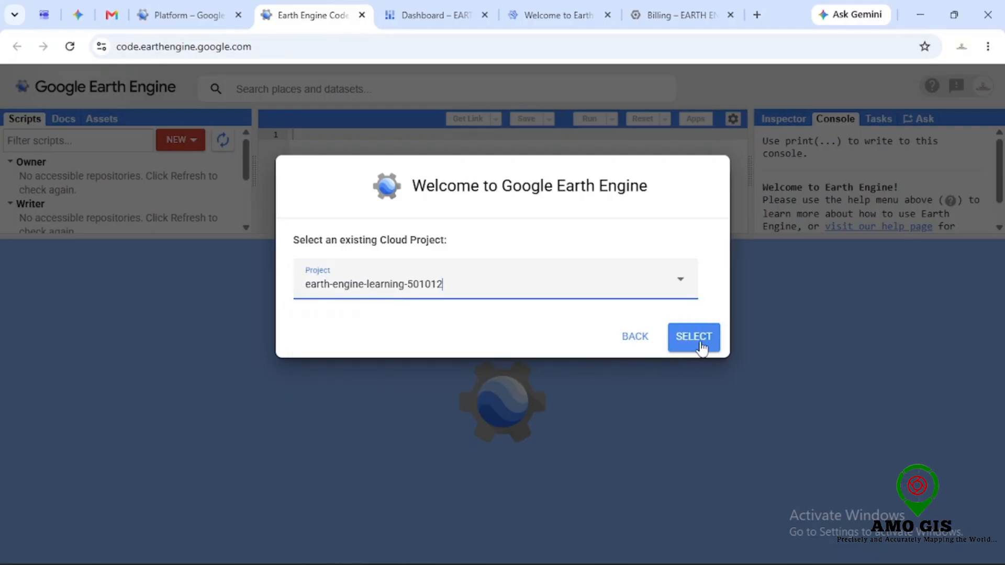
pyautogui.click(683, 339)
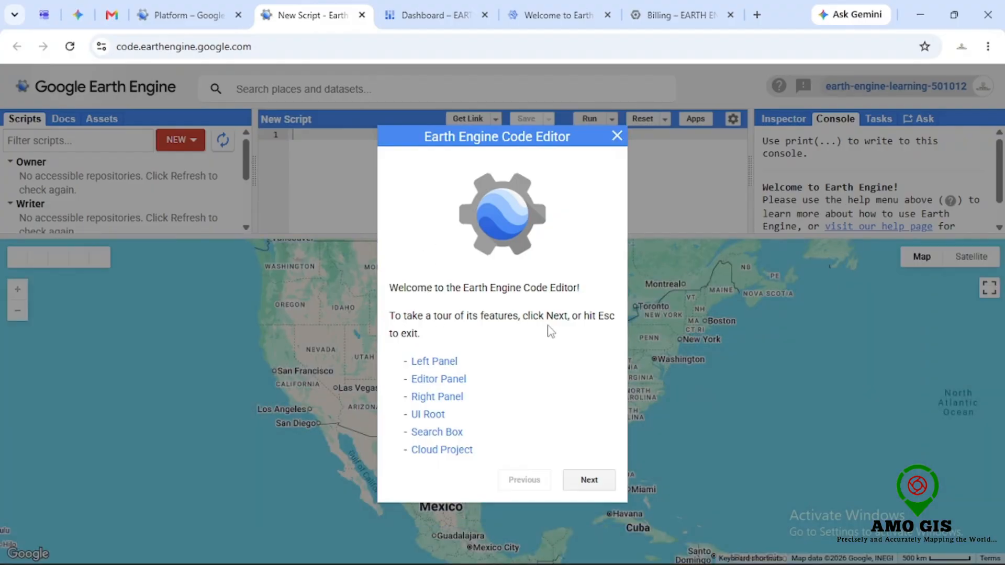
# Step: Close the Code Editor welcome tour and explore the map around West Africa
pyautogui.press('Escape')
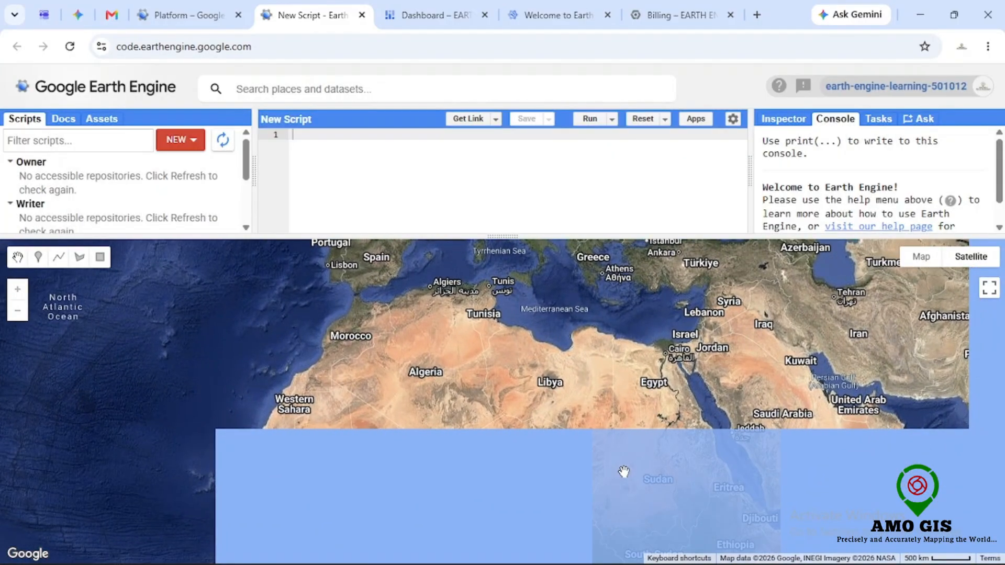
pyautogui.moveTo(628, 466); pyautogui.dragTo(579, 337)
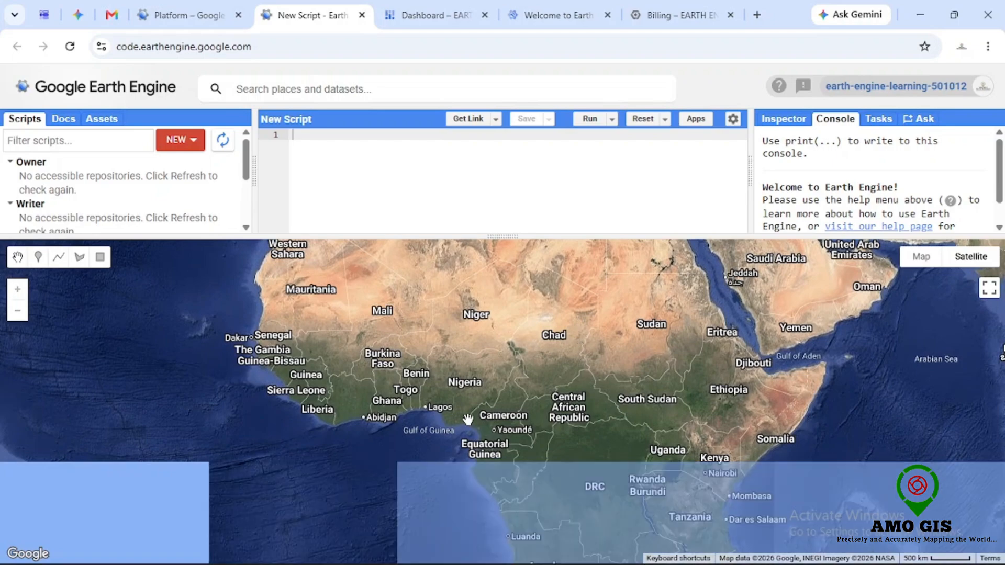
pyautogui.scroll(2, 464, 399)
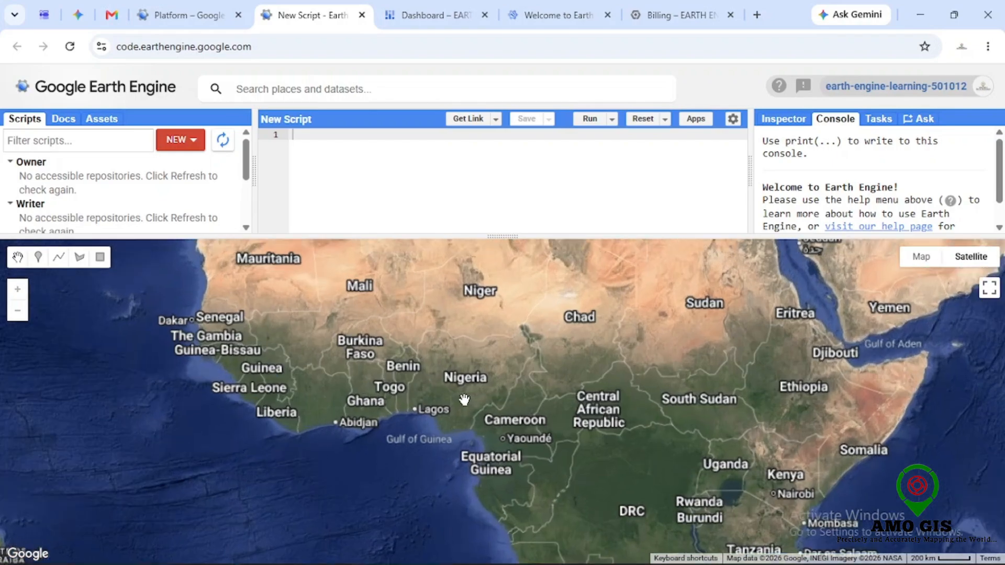
pyautogui.moveTo(470, 388); pyautogui.dragTo(520, 447)
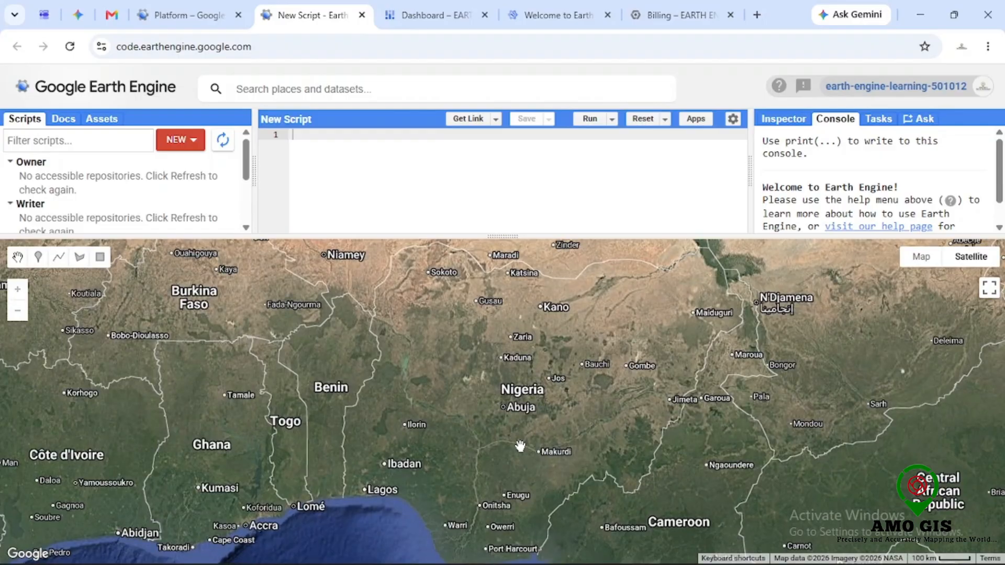